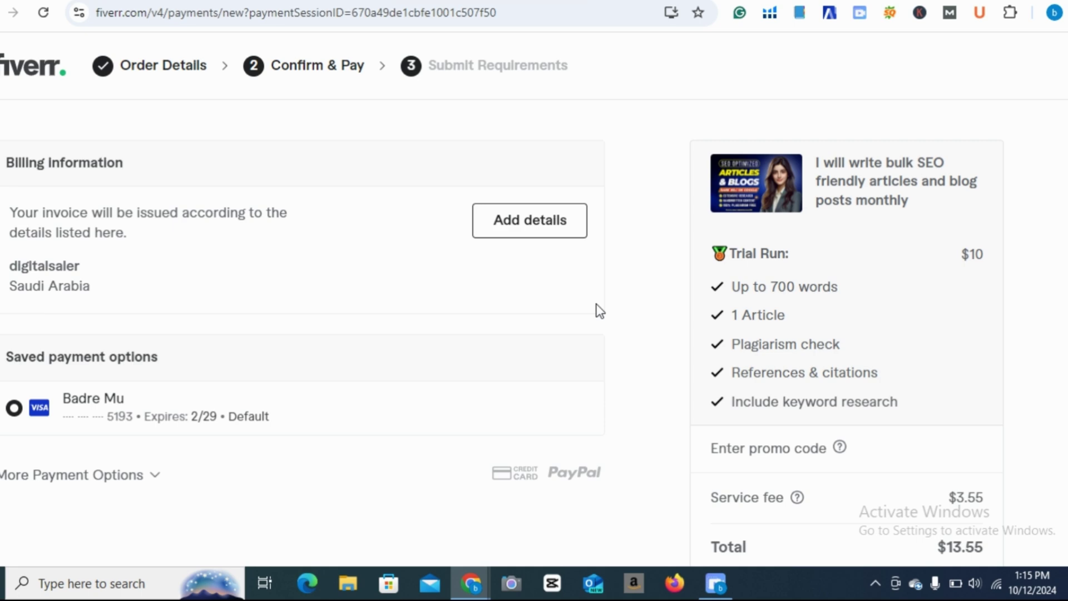
scroll(600, 310, "down", 5)
scroll(599, 311, "up", 5)
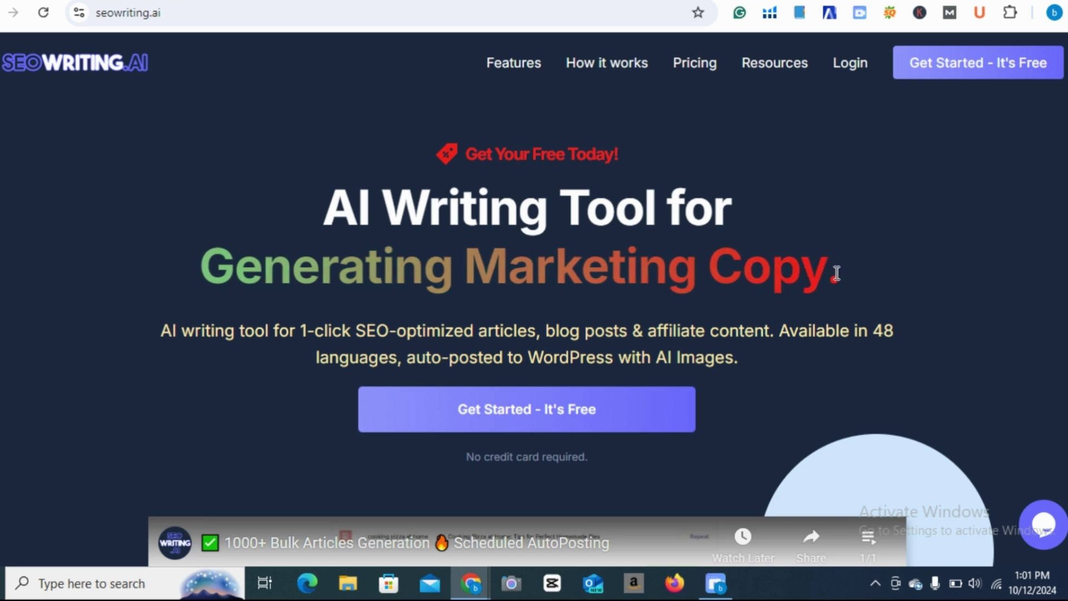
Sign in to the existing SEOWriting.AI account with the account e-mail and password.
left_click(959, 78)
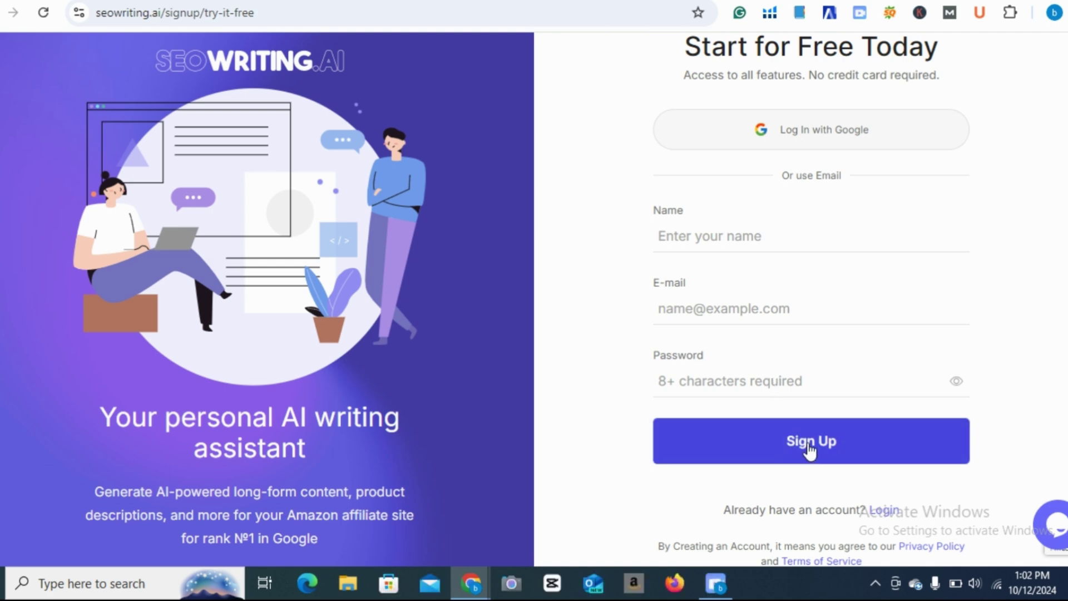
left_click(883, 512)
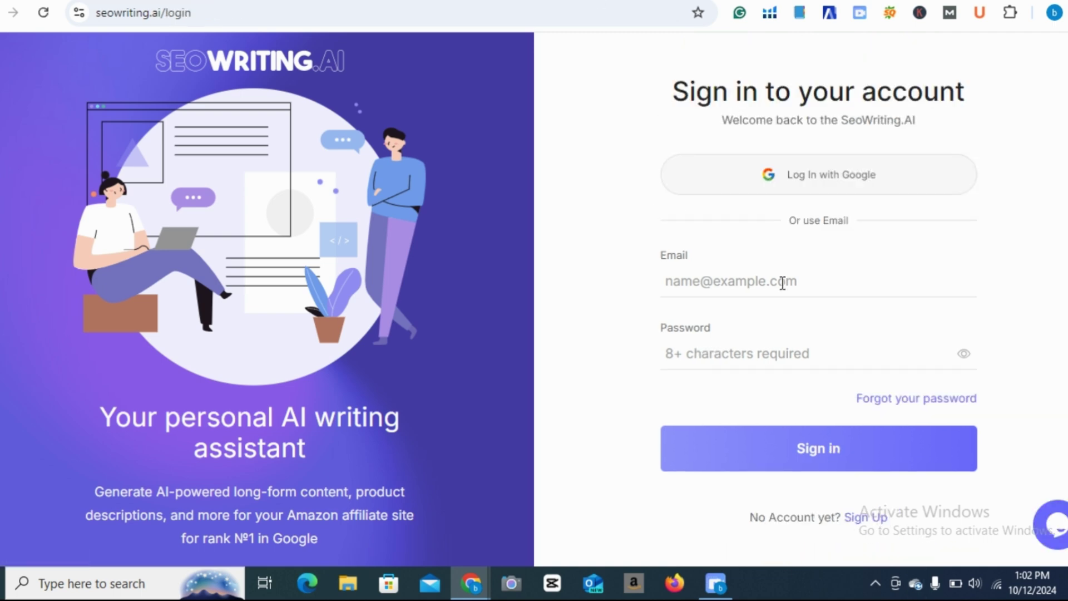
left_click(783, 282)
left_click(785, 351)
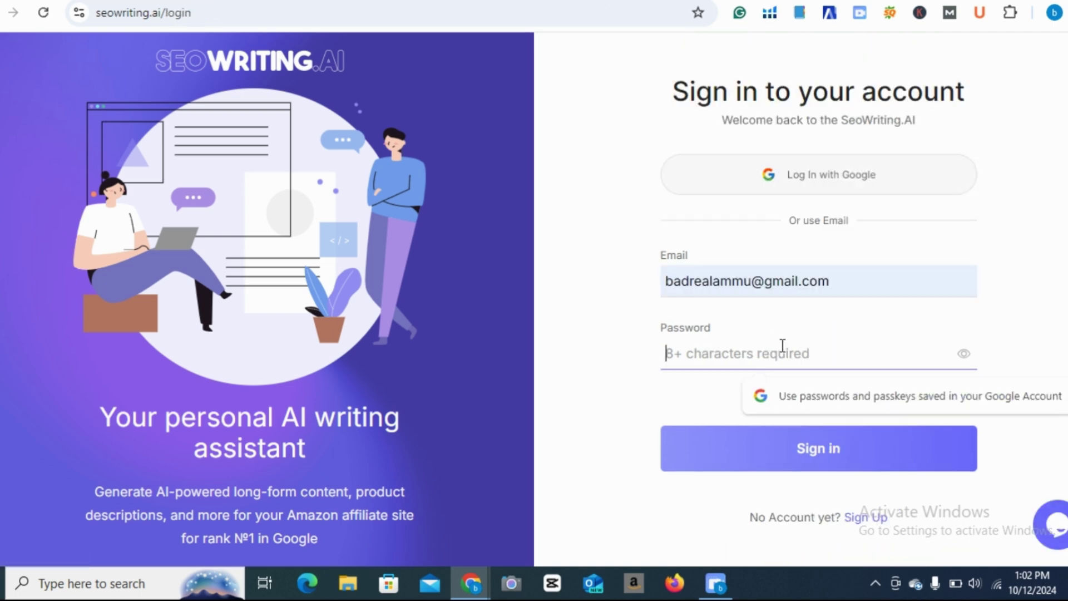
left_click(818, 449)
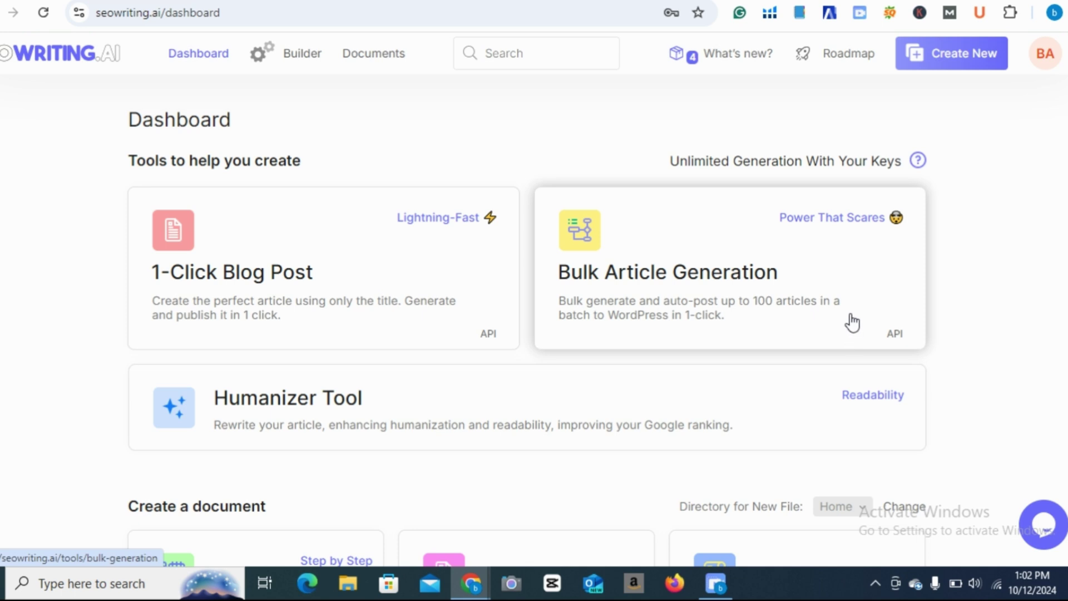
Look through the dashboard's creation tools, document types, last documents and plan usage.
scroll(328, 358, "down", 2)
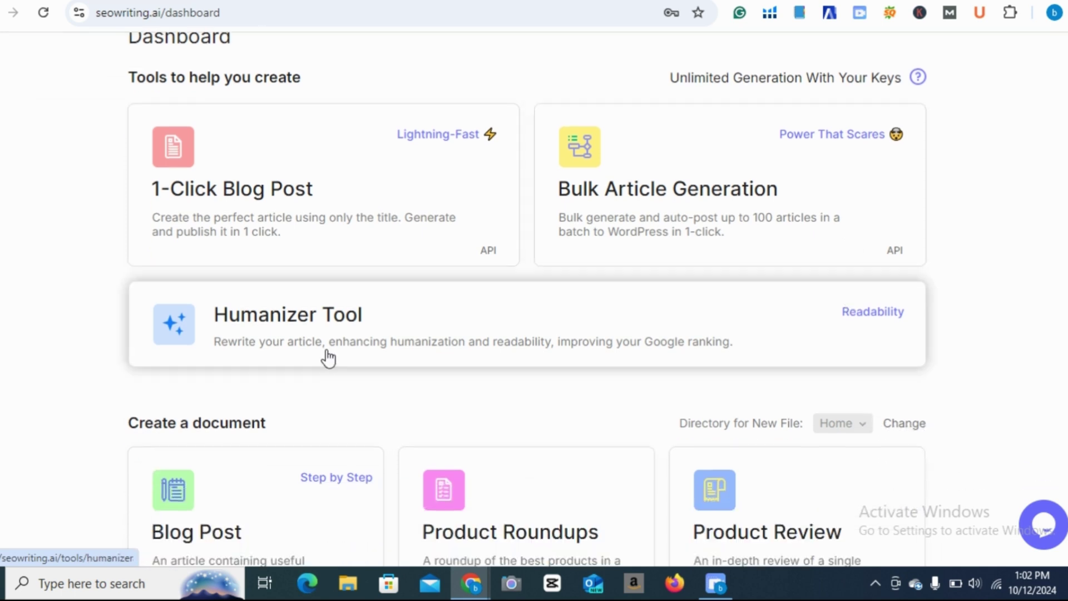
scroll(425, 362, "down", 5)
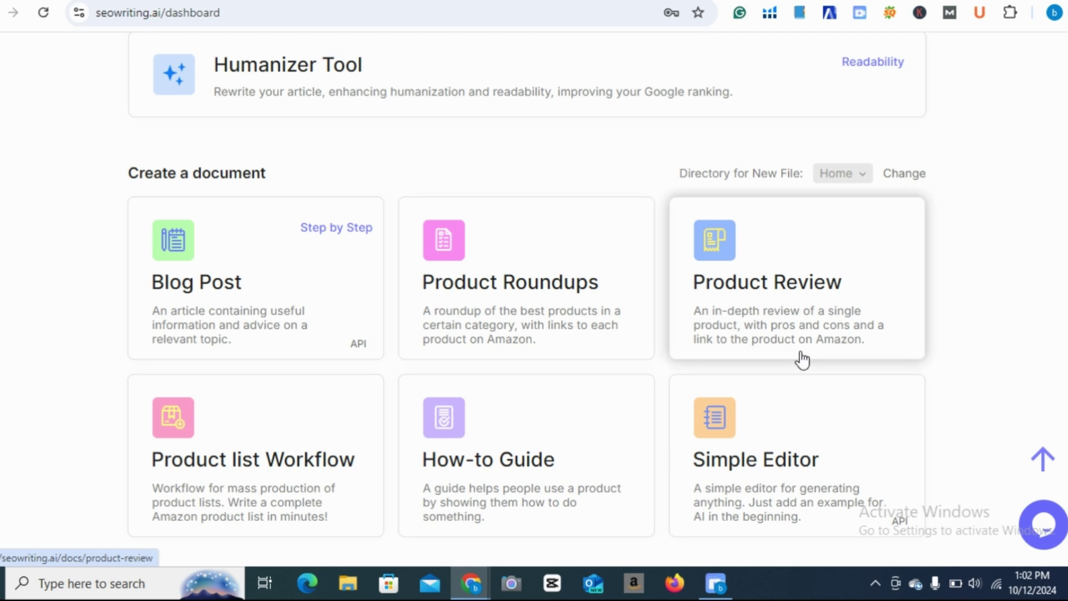
scroll(802, 360, "down", 3)
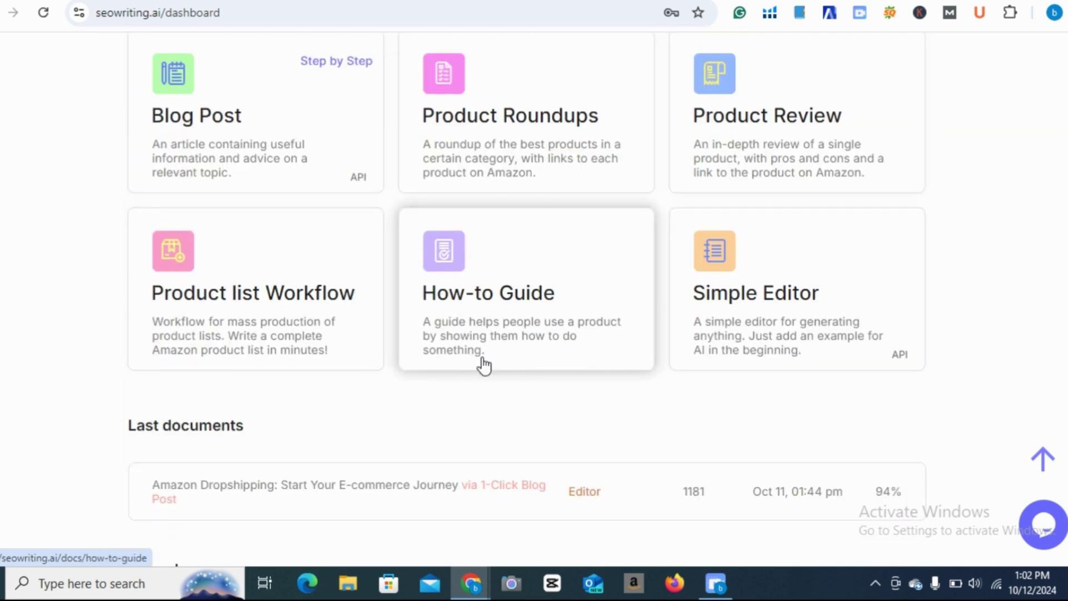
scroll(327, 349, "down", 3)
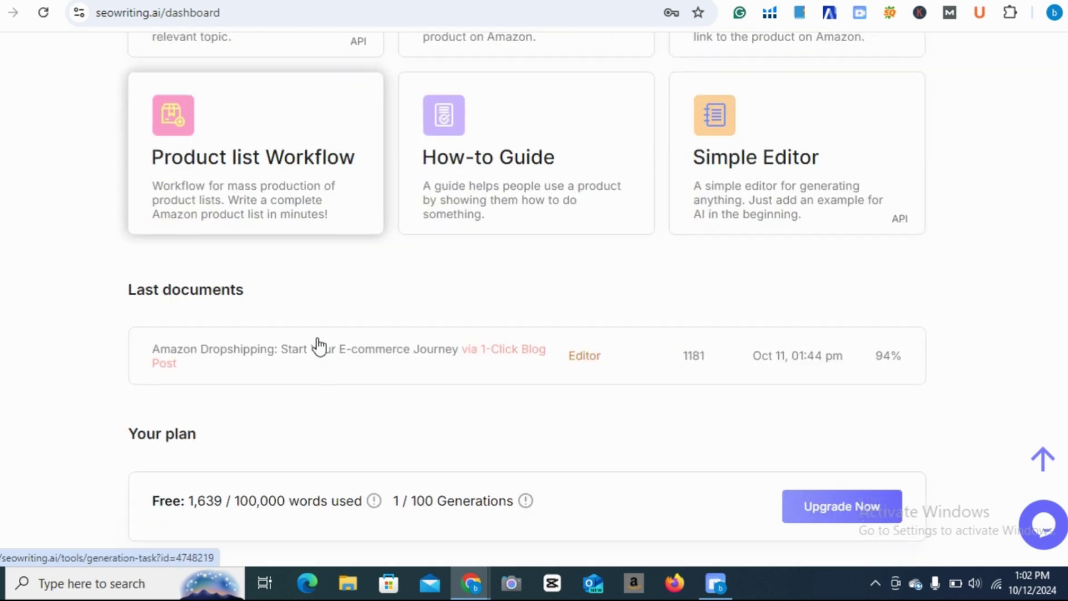
scroll(318, 346, "up", 9)
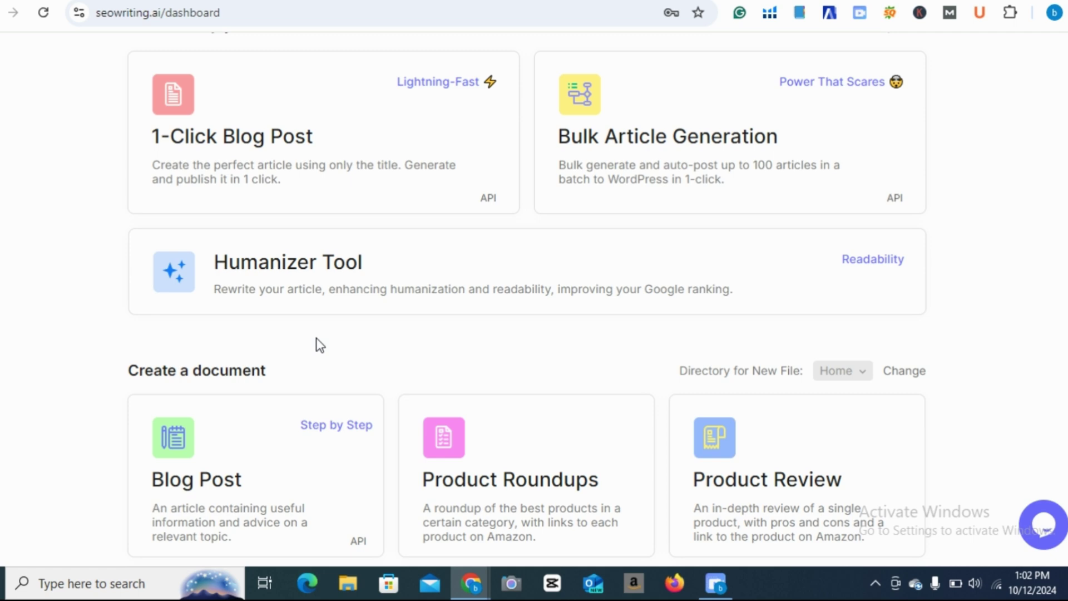
scroll(316, 339, "up", 3)
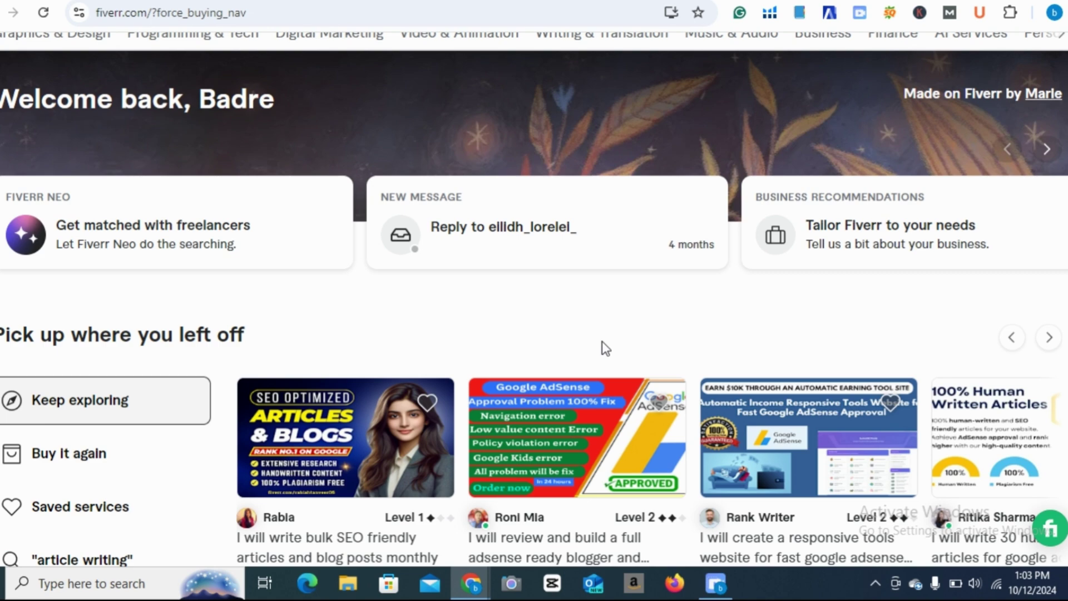
Switch to Fiverr and open the recently viewed gig for writing bulk SEO friendly articles and blog posts monthly.
scroll(612, 224, "down", 3)
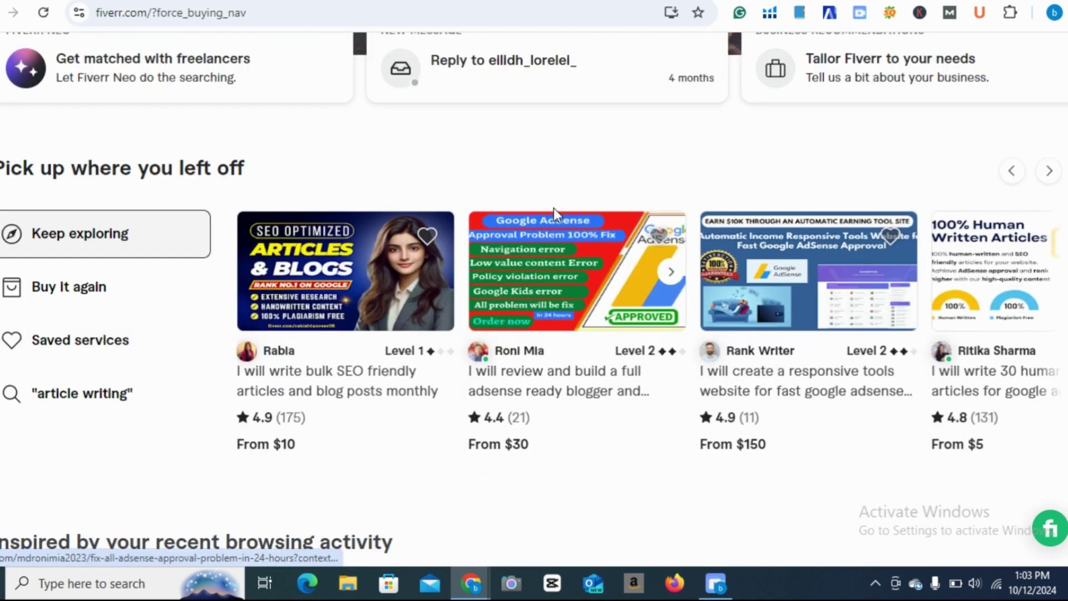
scroll(553, 208, "up", 5)
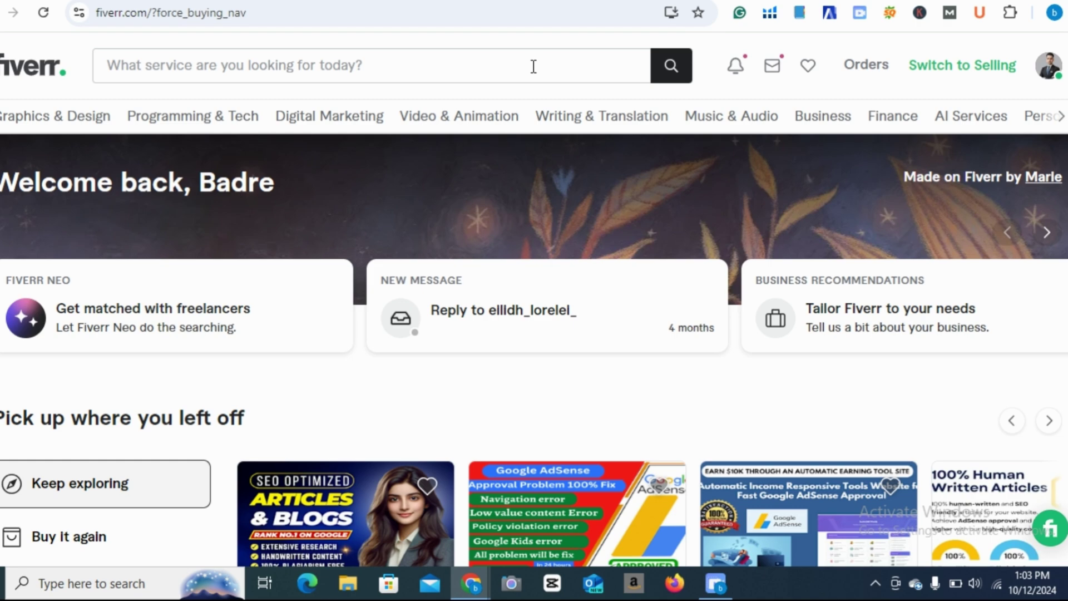
scroll(533, 67, "down", 3)
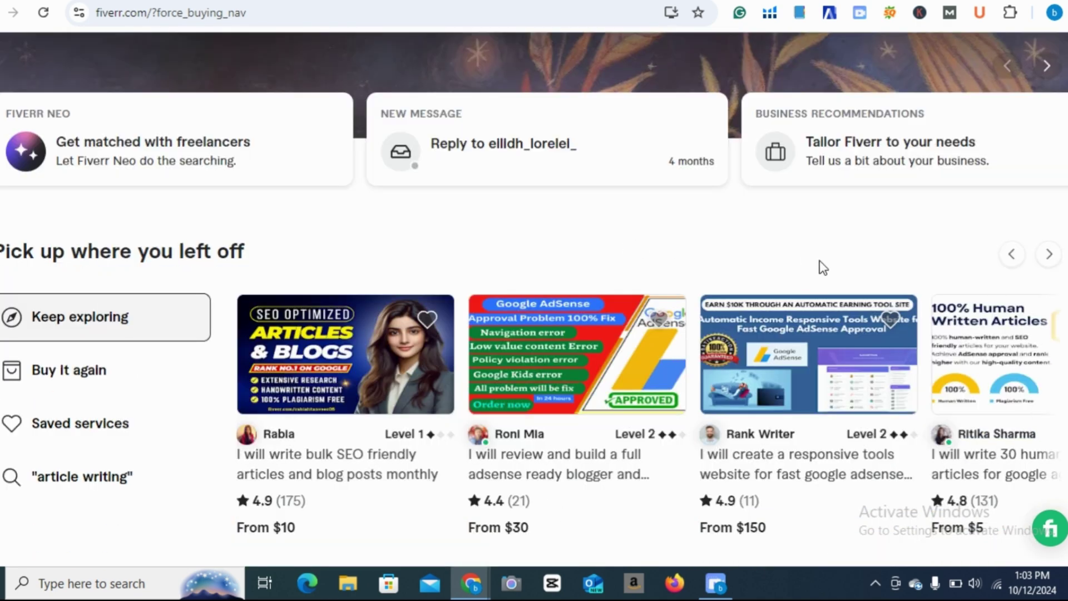
scroll(956, 318, "down", 2)
scroll(956, 318, "down", 1)
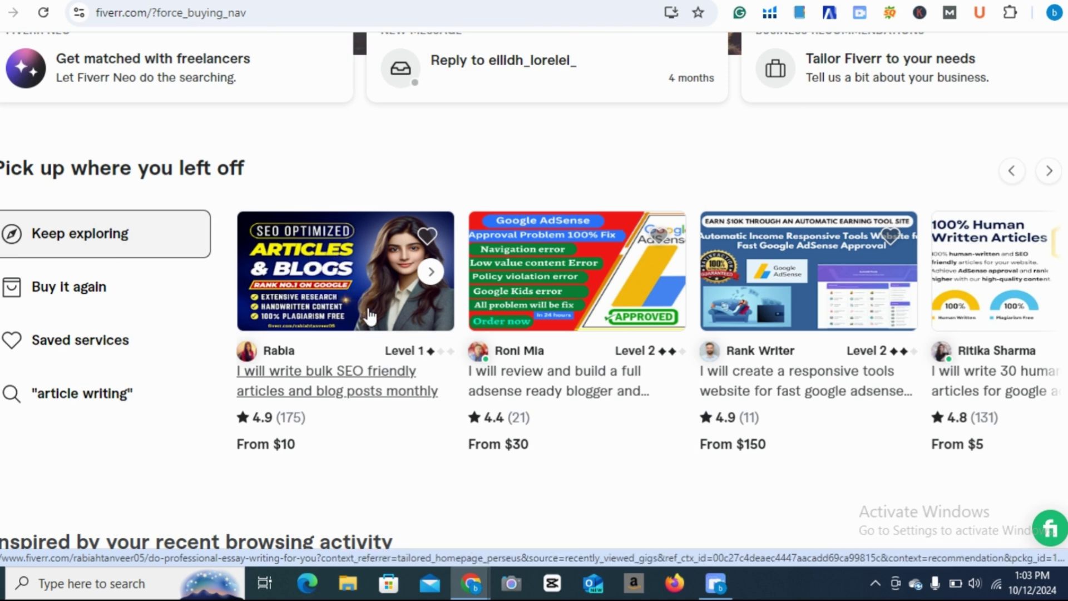
scroll(369, 316, "down", 1)
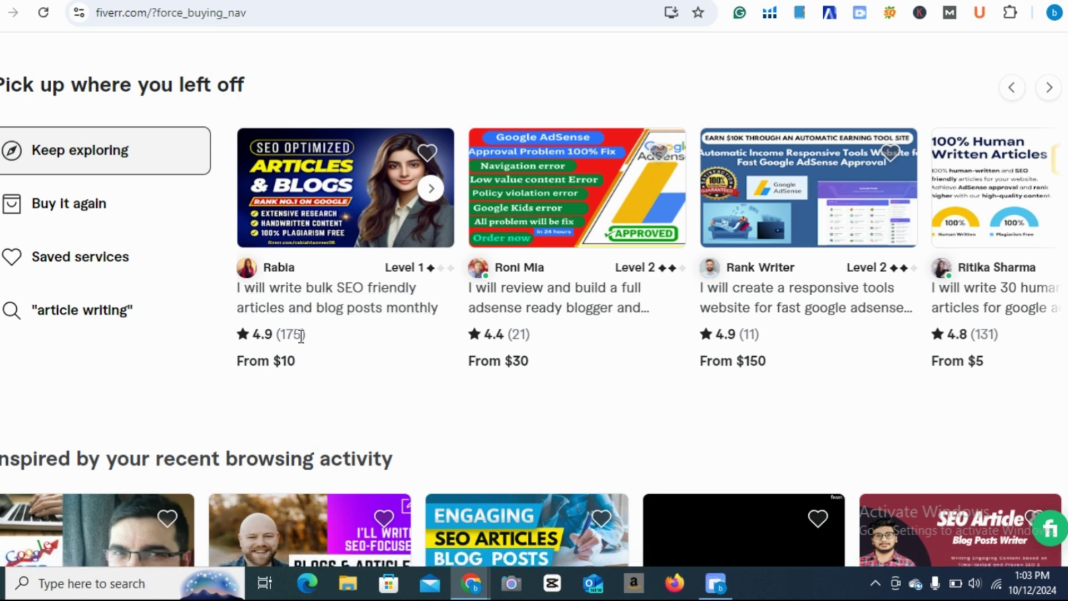
left_click(344, 215)
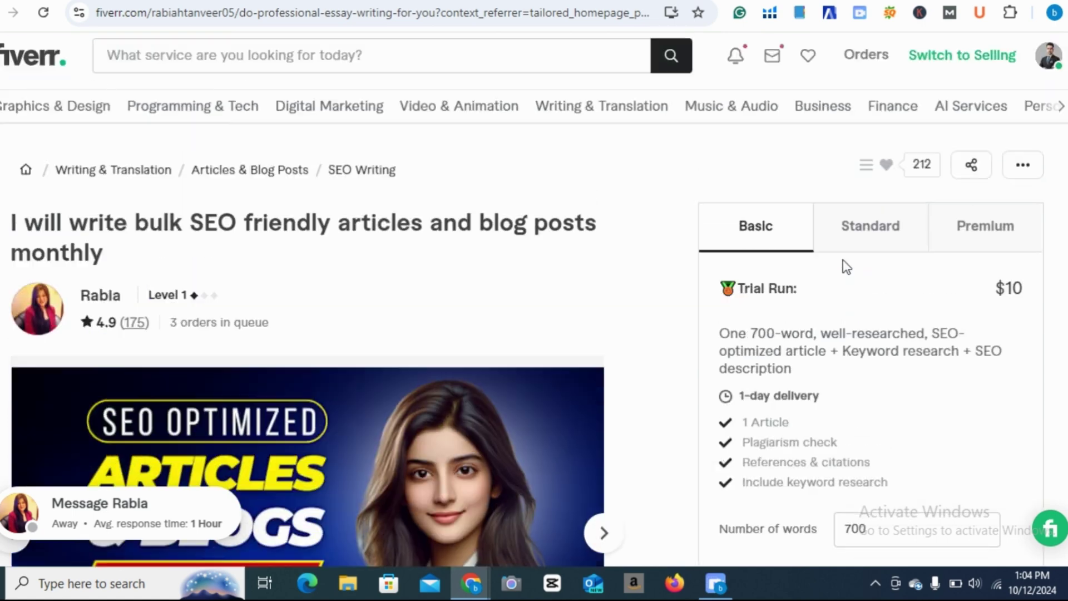
Examine the gig's Standard and Premium packages, including price, word count, delivery time and included services.
left_click(879, 233)
scroll(877, 231, "down", 1)
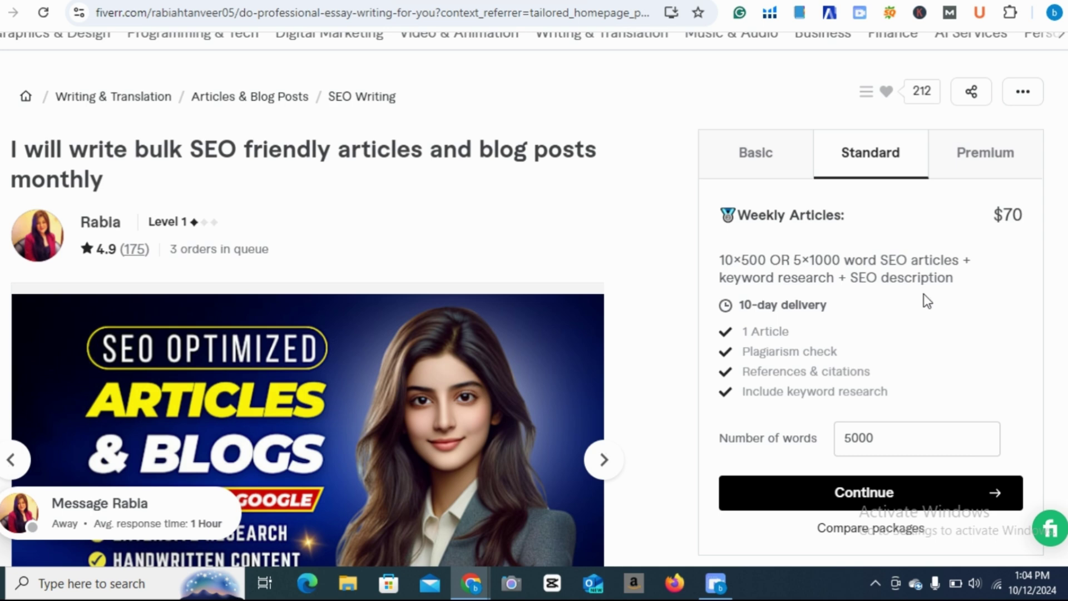
scroll(924, 294, "up", 2)
left_click(957, 249)
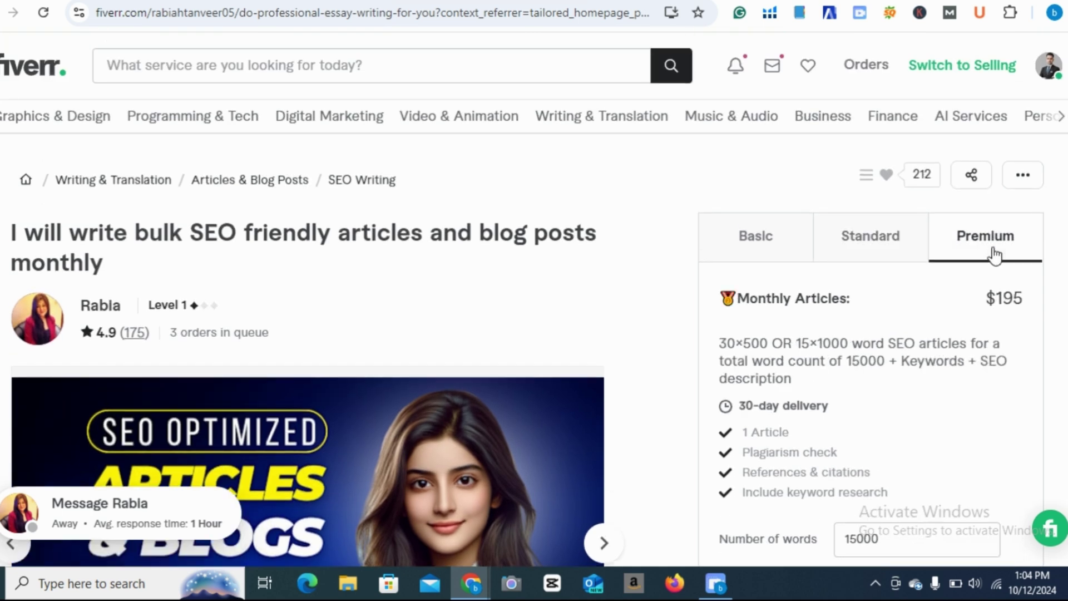
scroll(996, 256, "down", 3)
scroll(996, 256, "down", 1)
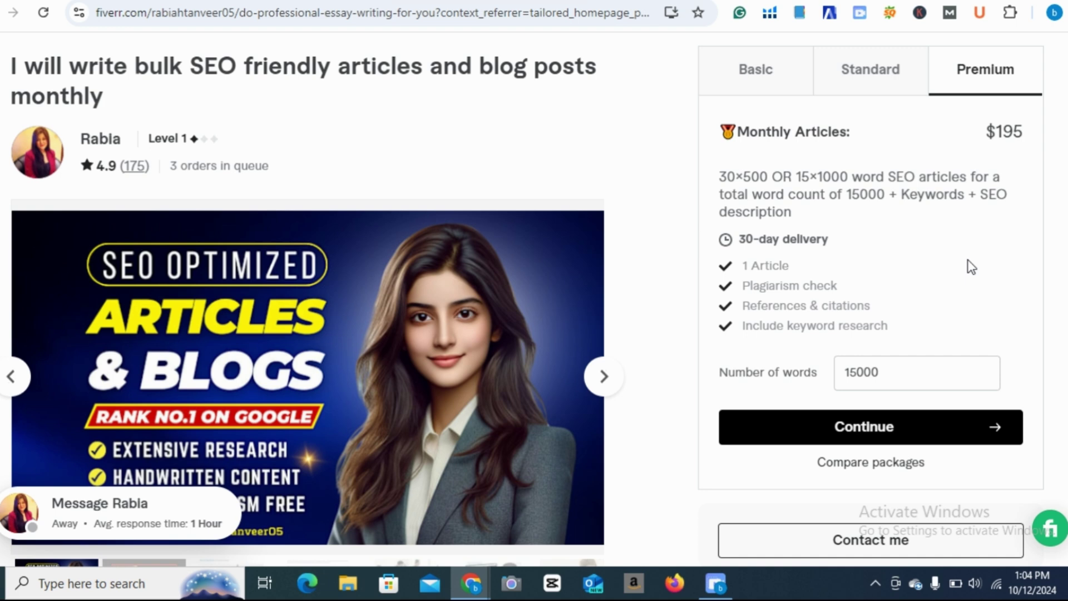
scroll(968, 259, "up", 3)
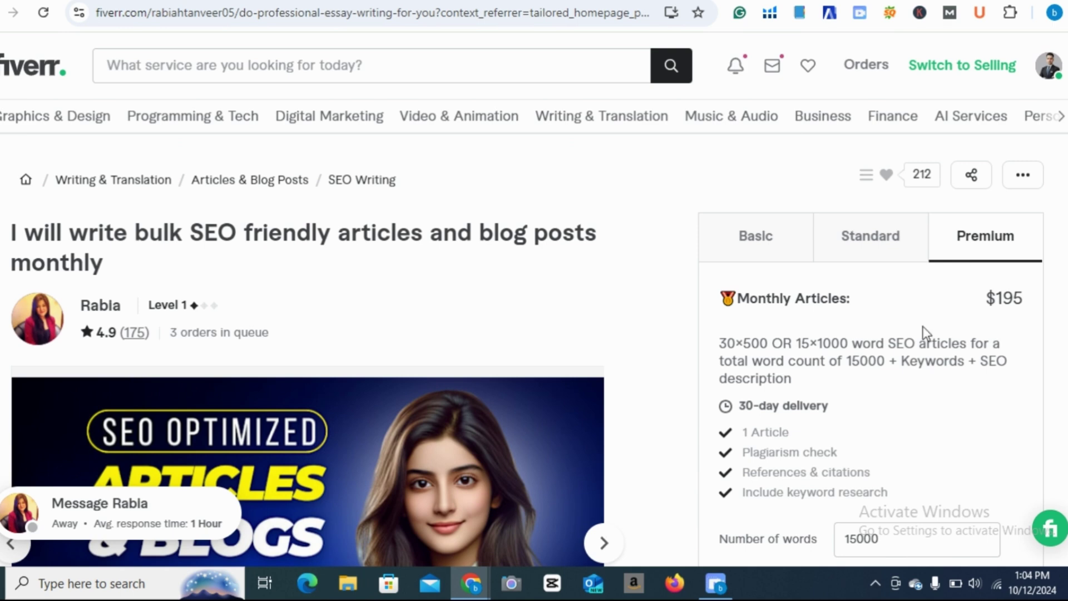
scroll(963, 334, "down", 2)
scroll(952, 335, "down", 3)
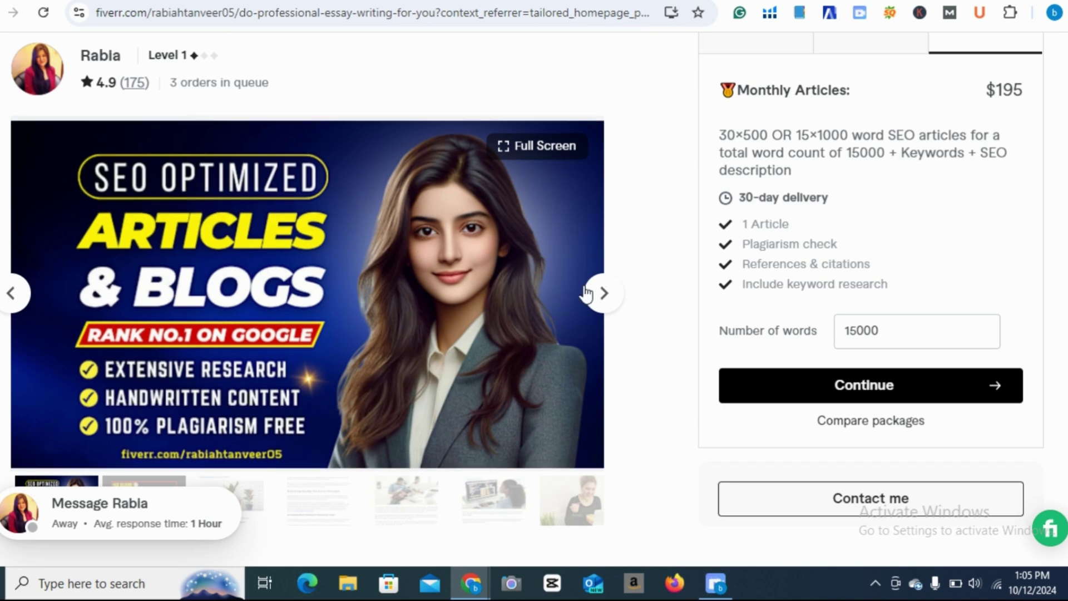
scroll(587, 292, "up", 2)
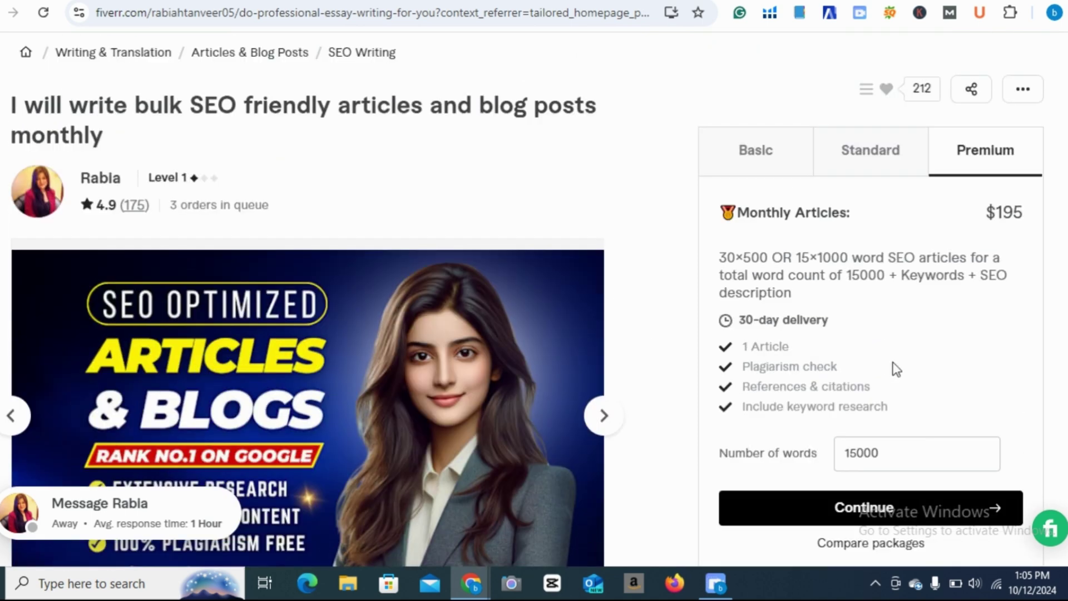
Select the gig's Basic package for 700 words and proceed to its order options.
scroll(896, 370, "up", 2)
left_click(758, 241)
scroll(938, 319, "down", 4)
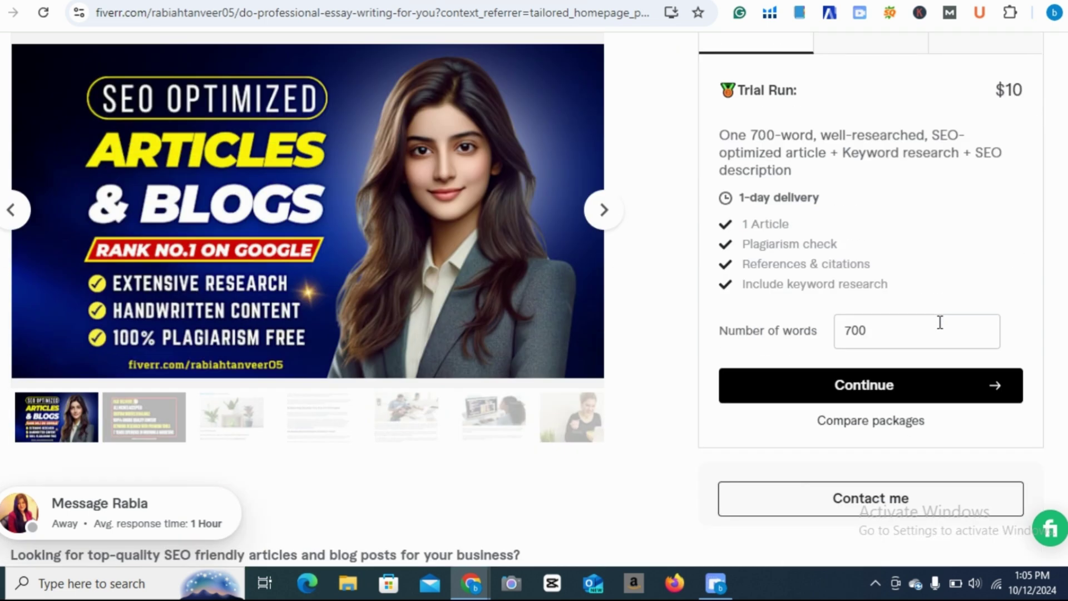
left_click(908, 392)
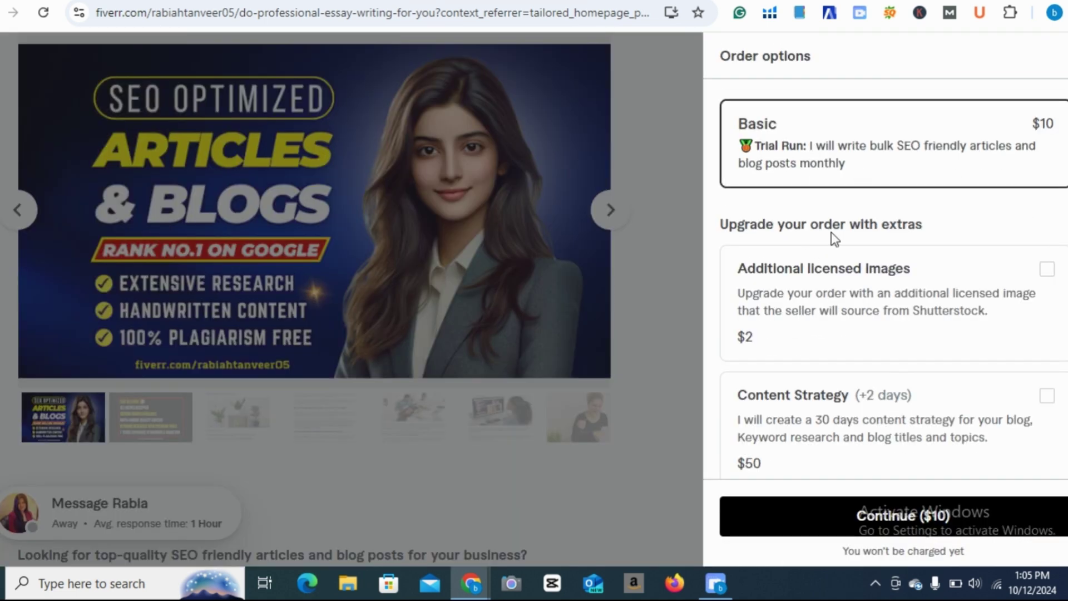
Look through the optional order extras and continue to the payment page without adding any.
scroll(957, 311, "down", 2)
scroll(958, 314, "down", 1)
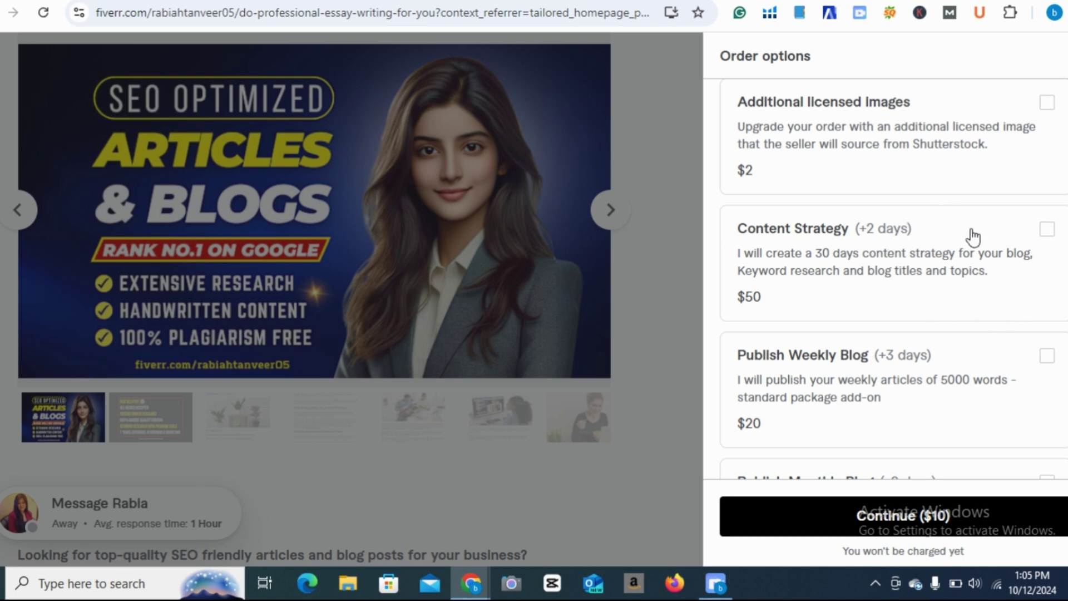
scroll(972, 237, "down", 6)
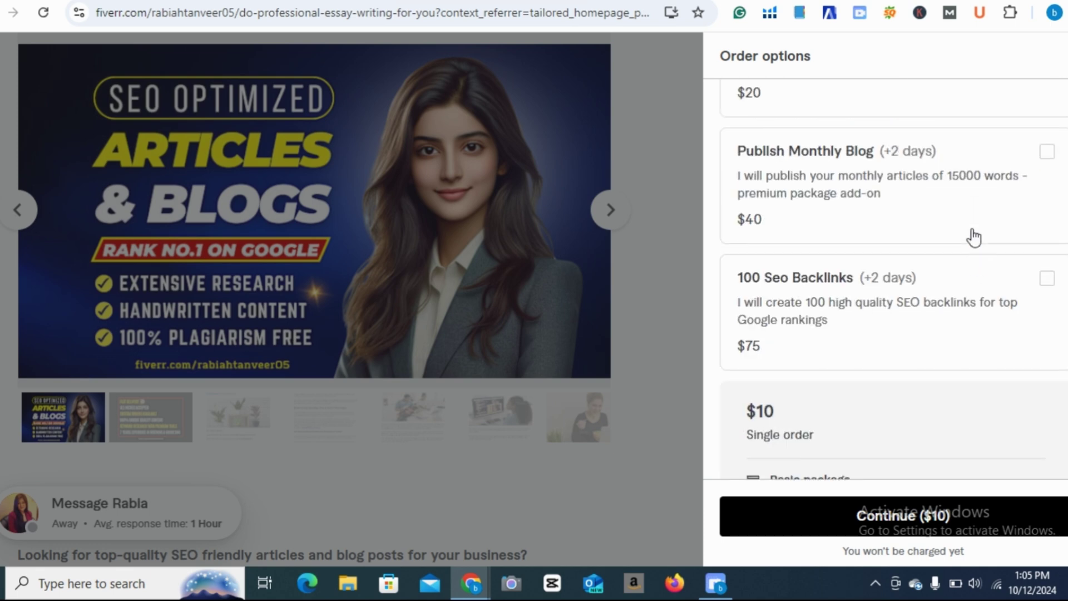
left_click(939, 535)
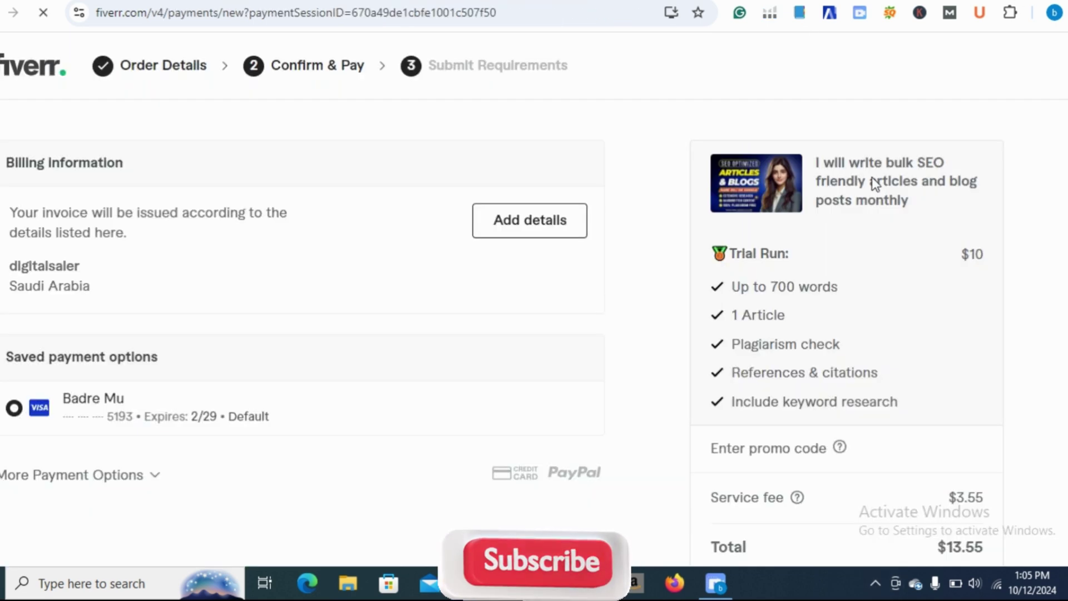
Review the payment page's order summary and fees, highlighting the word limit in the Trial Run details.
scroll(680, 374, "down", 5)
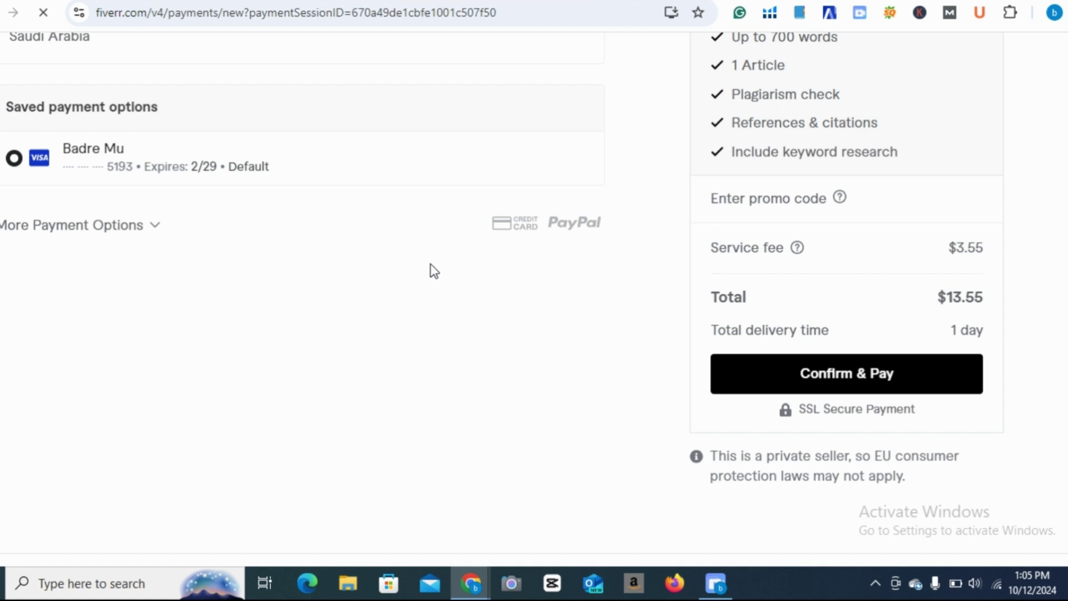
scroll(523, 352, "up", 3)
scroll(516, 347, "up", 2)
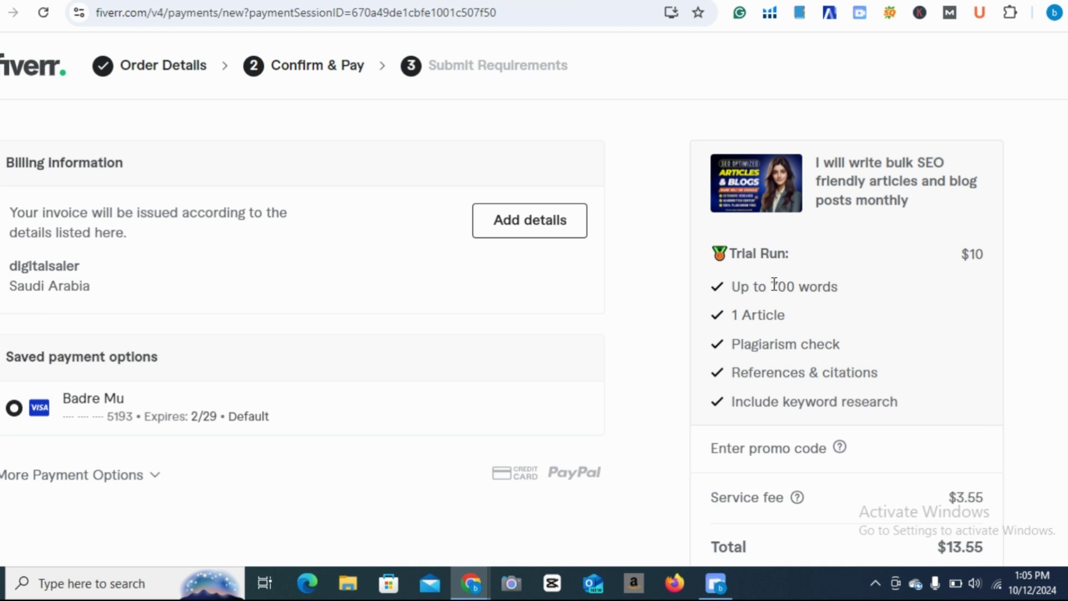
left_click_drag(770, 285, 856, 290)
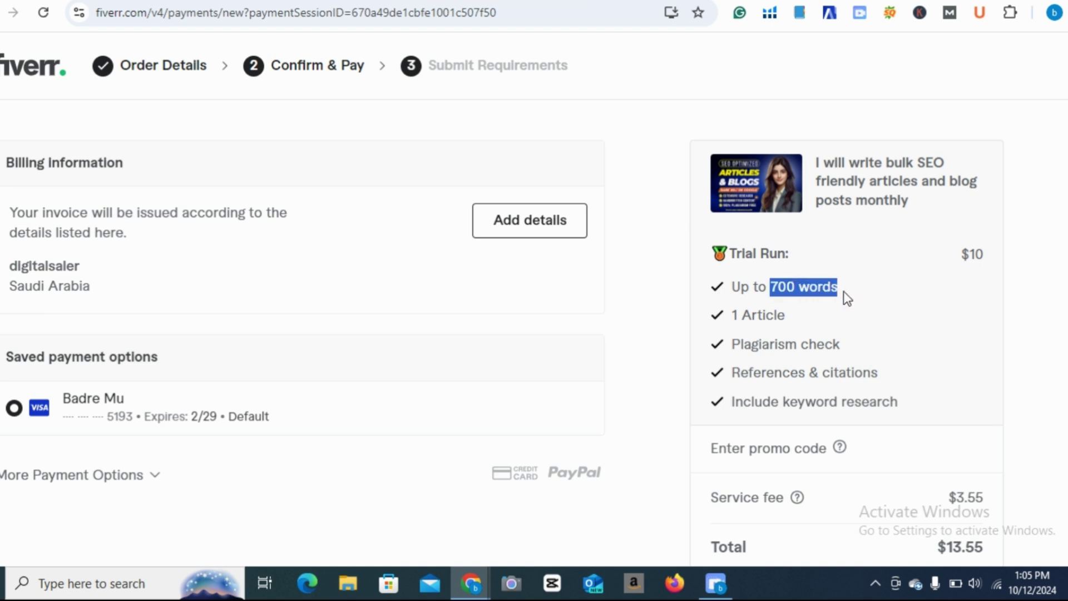
left_click(844, 287)
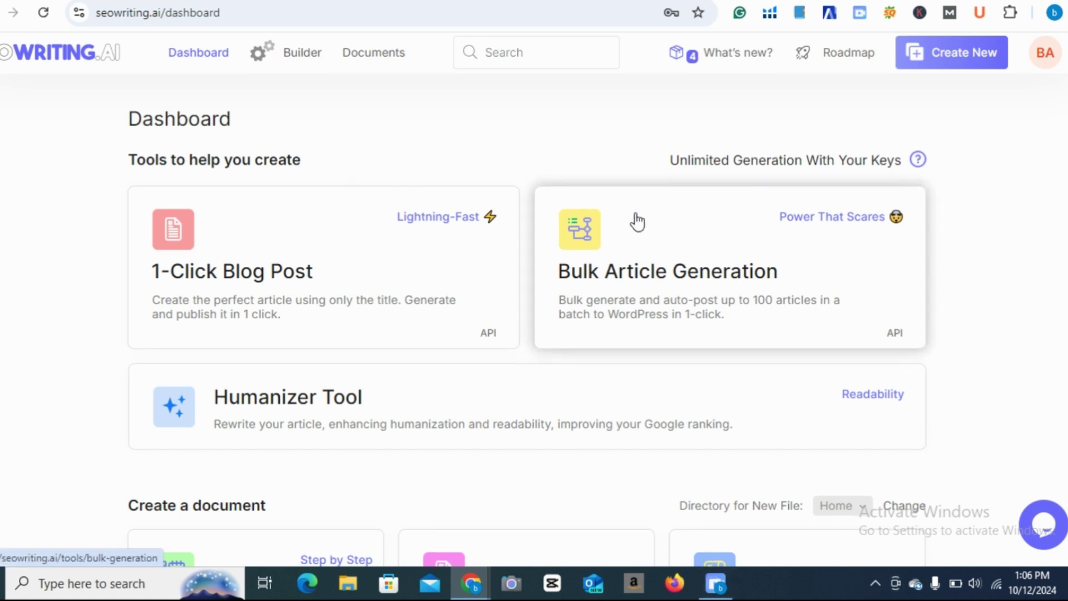
Open the 1-Click Blog Post tool and enter "shopify dropshipping" as the main keyword.
scroll(445, 228, "down", 1)
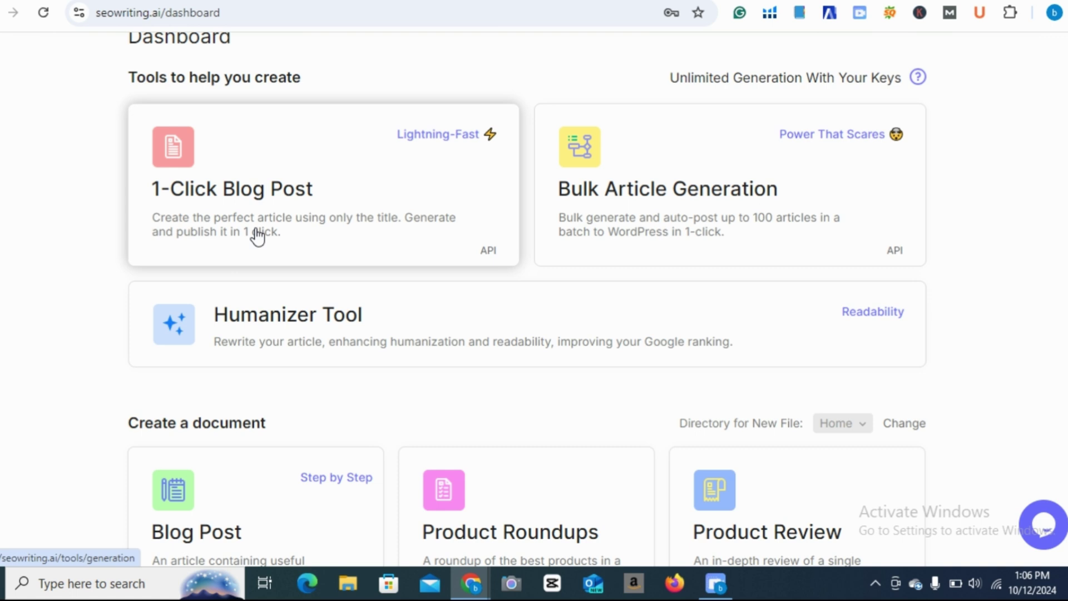
left_click(347, 203)
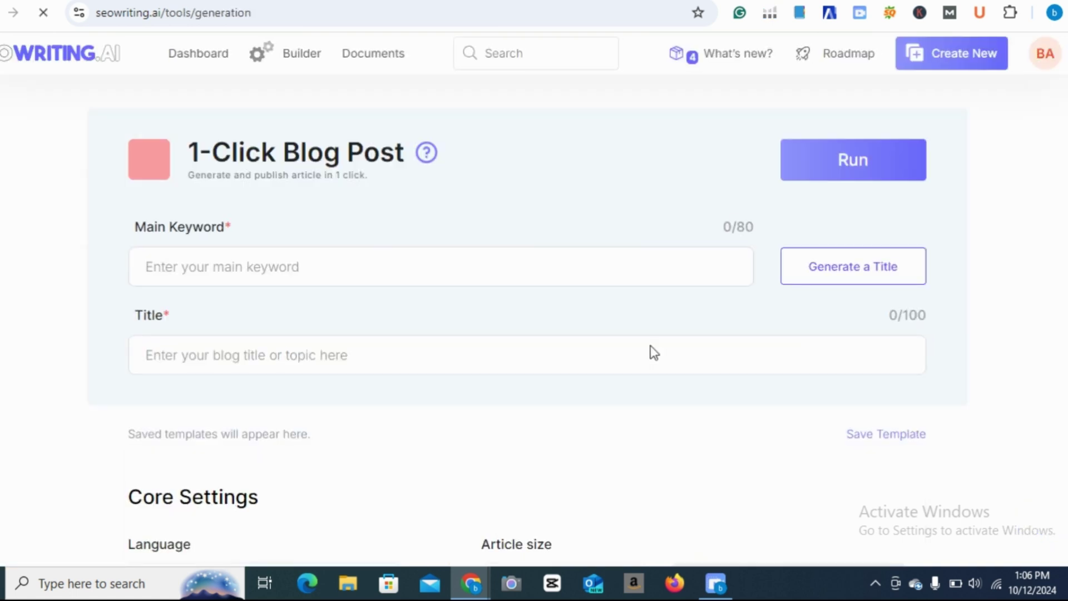
left_click(338, 267)
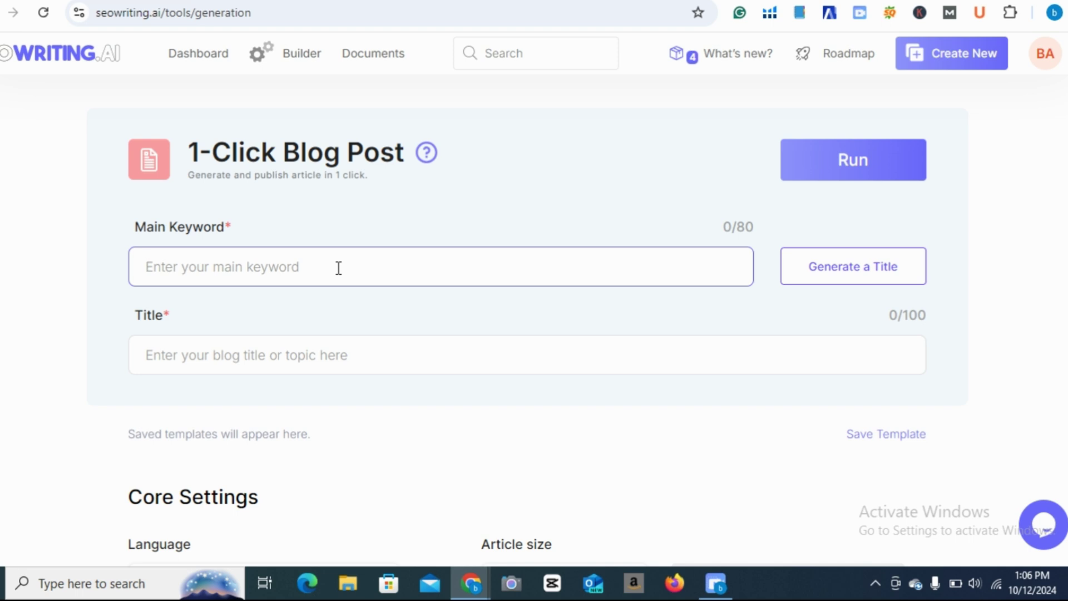
type("shopify")
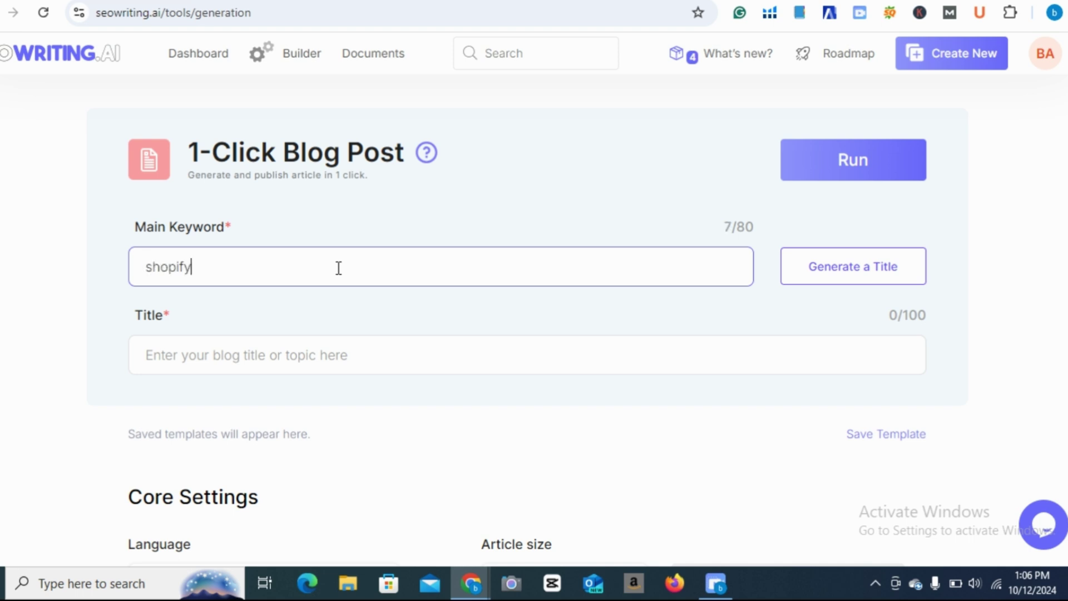
type(" dropshipping")
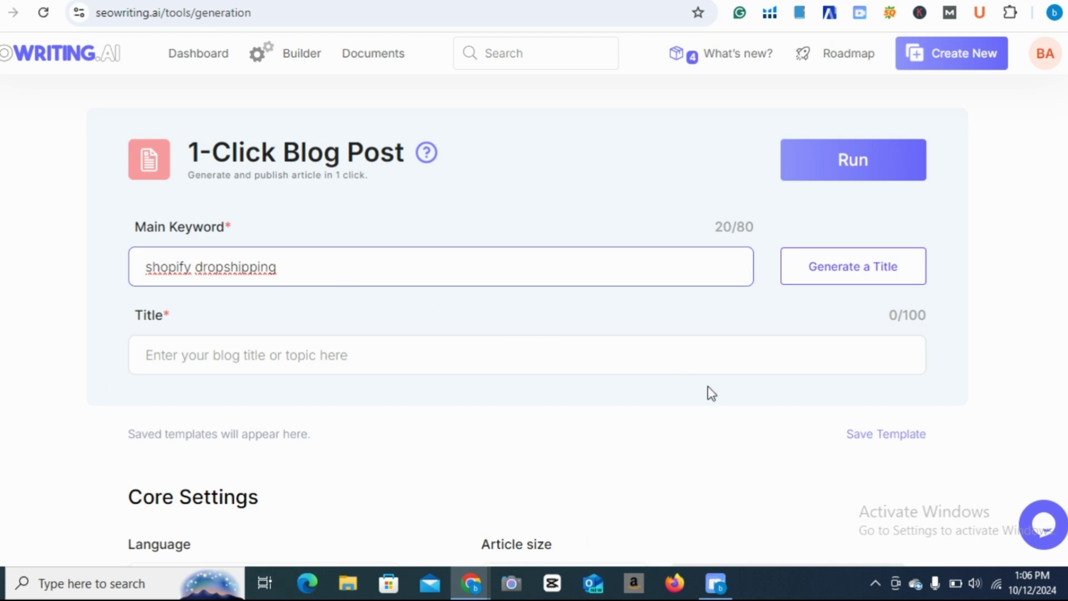
Generate a blog title from the main keyword and check it in the title field.
left_click(854, 271)
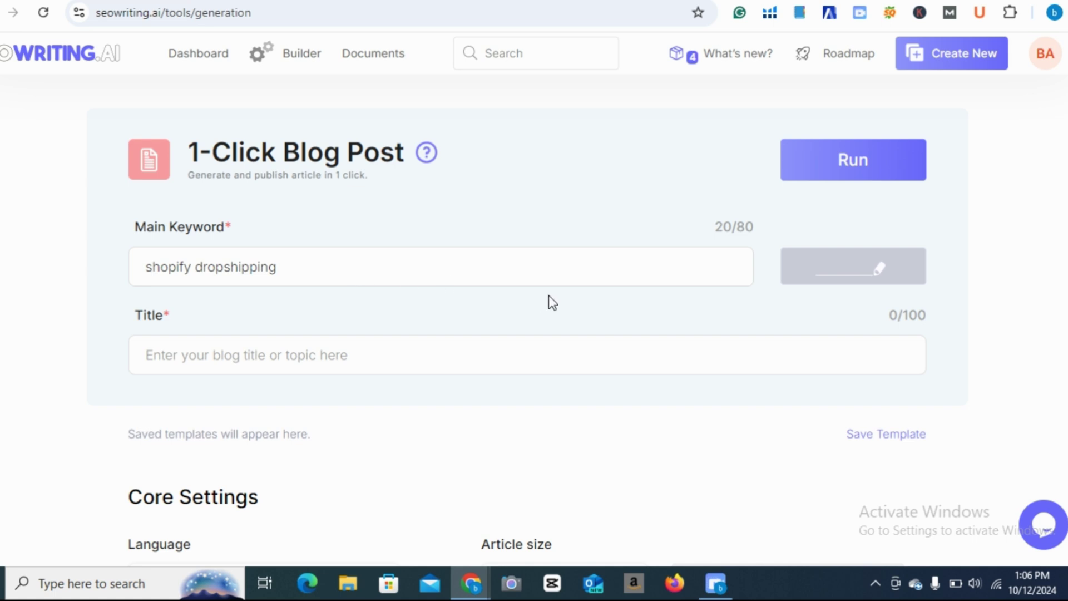
scroll(555, 294, "down", 3)
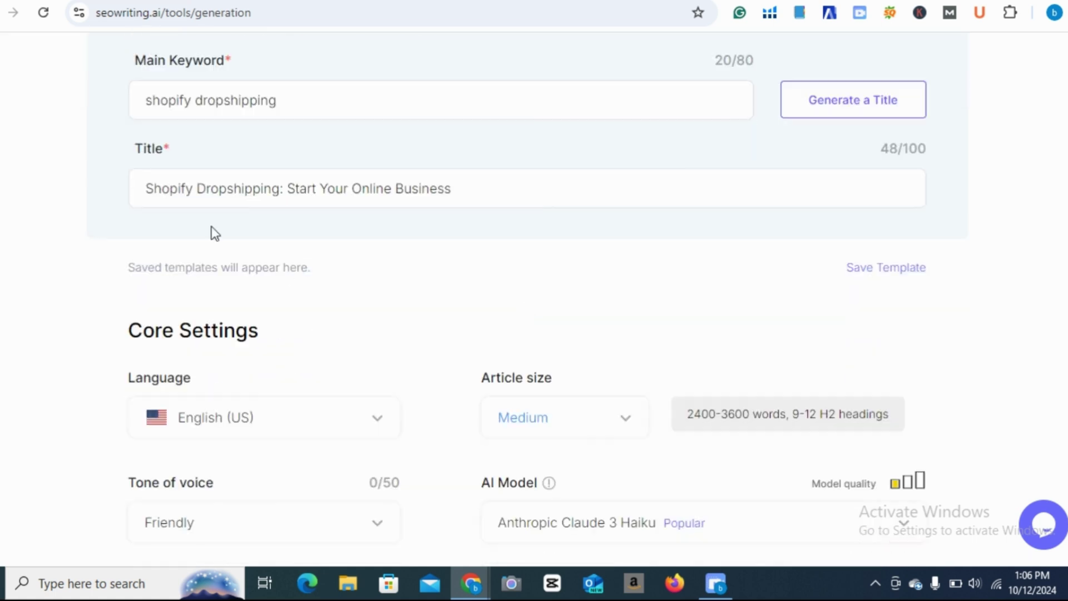
left_click(484, 192)
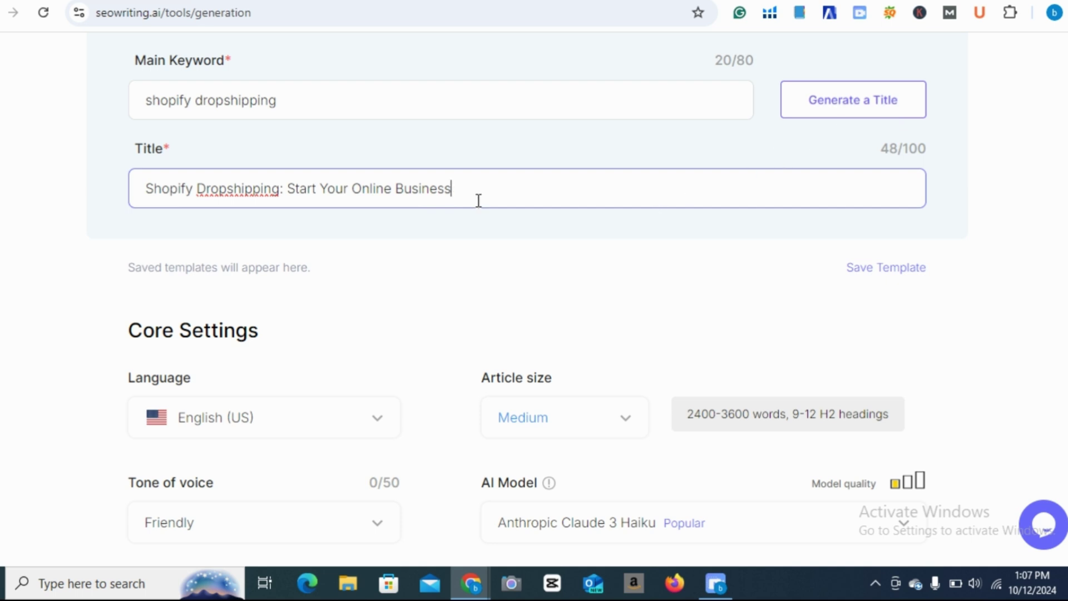
Look through the available article languages in the core settings, leaving English (US) selected.
scroll(478, 201, "down", 1)
scroll(510, 272, "down", 3)
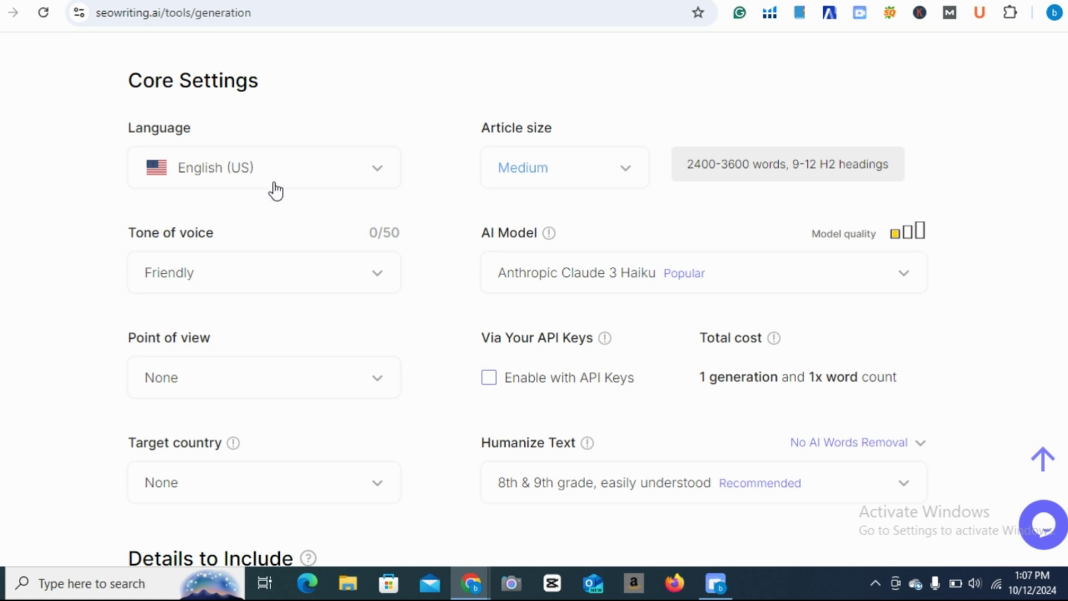
left_click(374, 173)
scroll(297, 312, "down", 20)
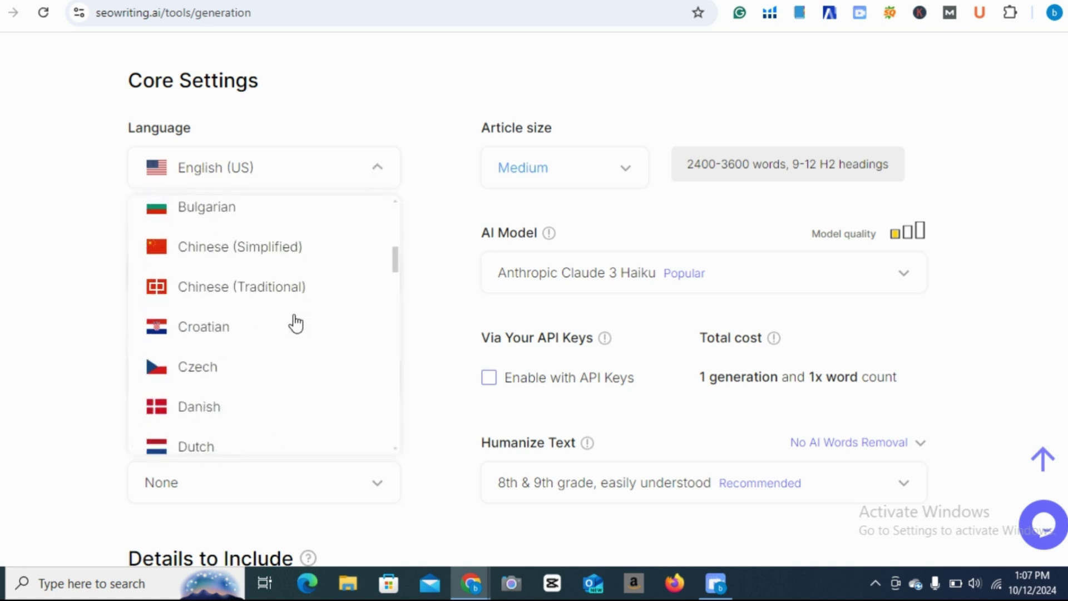
scroll(295, 326, "up", 15)
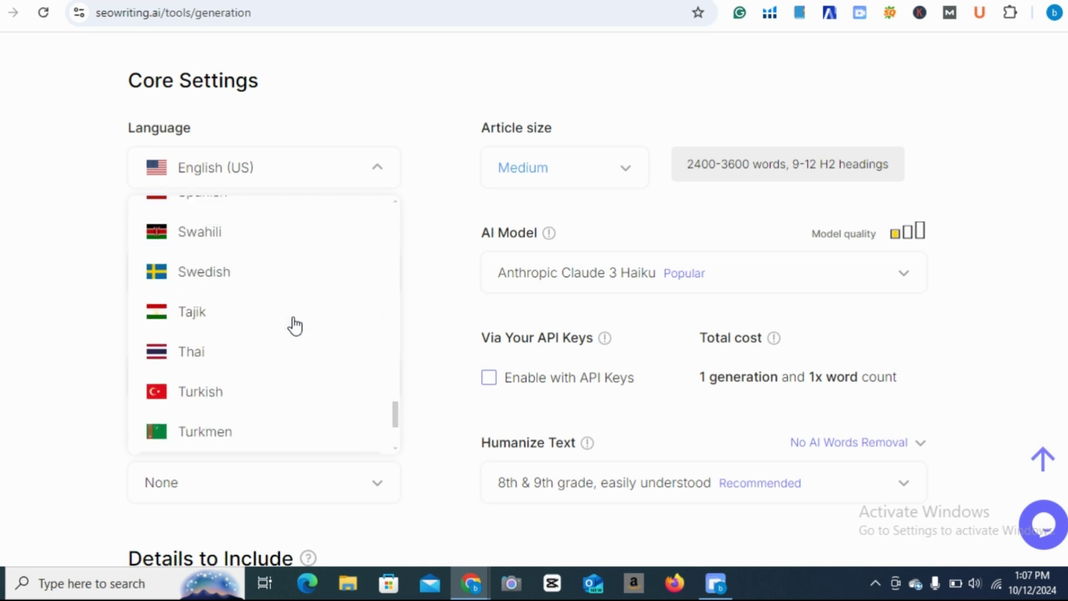
scroll(295, 325, "up", 15)
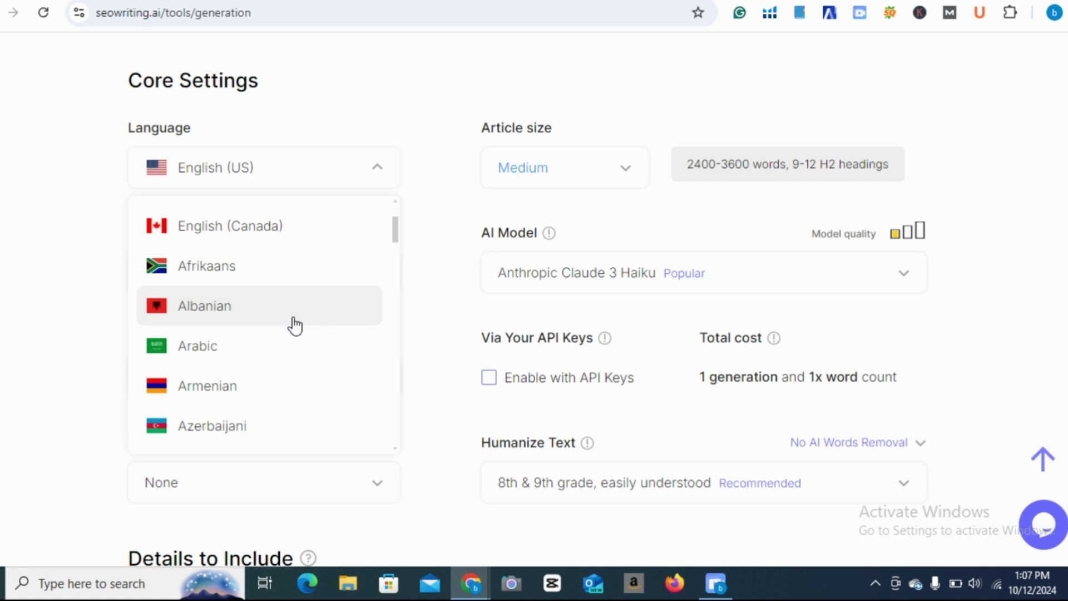
left_click(373, 168)
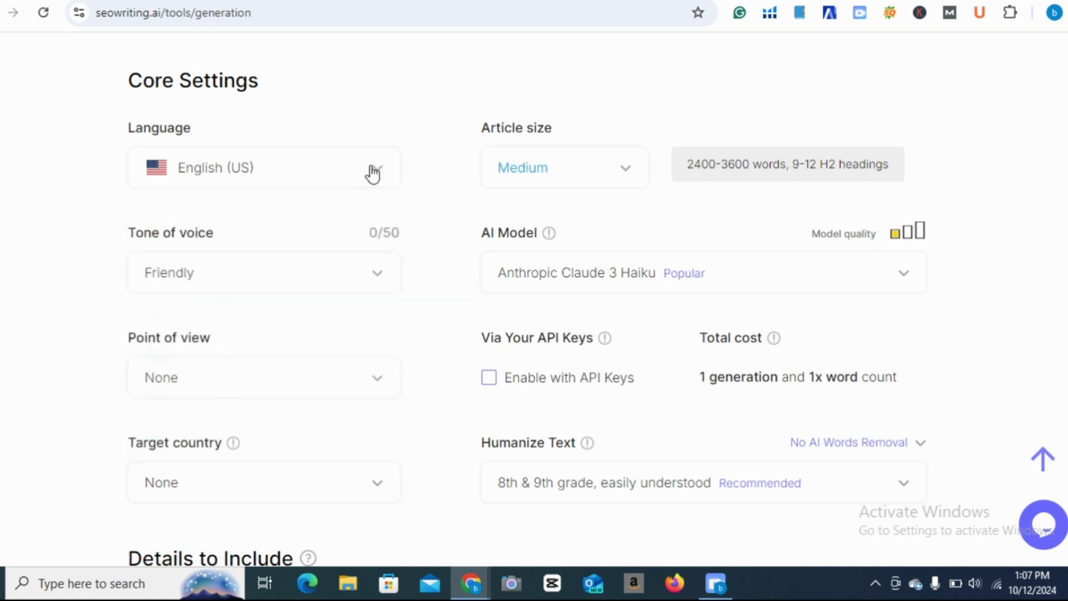
Set the article size to X-Small, for 600-1200 words and 2-5 H2 headings.
left_click(628, 174)
left_click(542, 227)
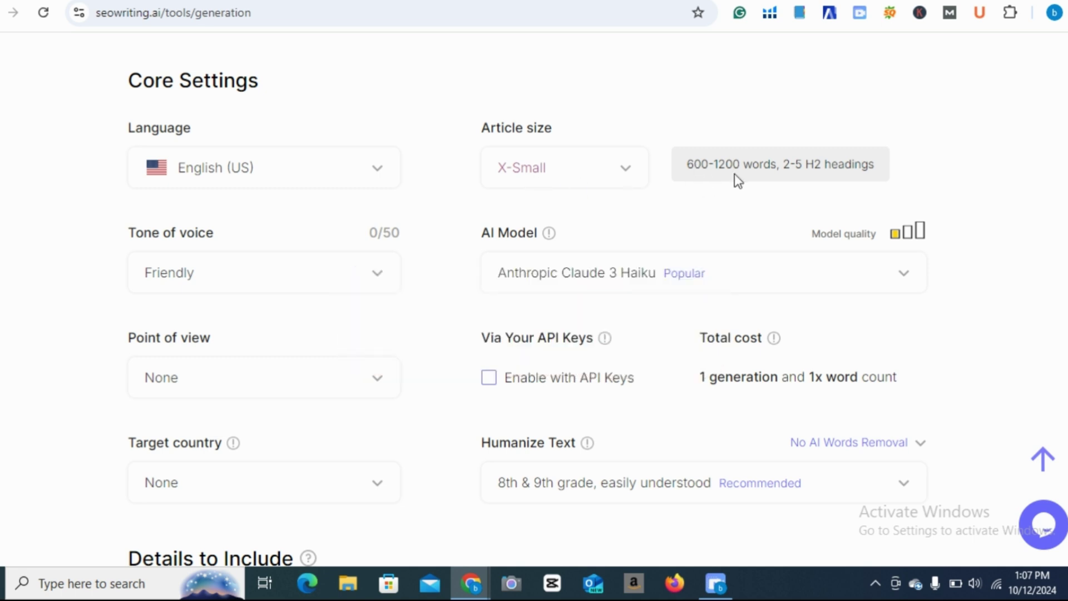
scroll(734, 174, "down", 3)
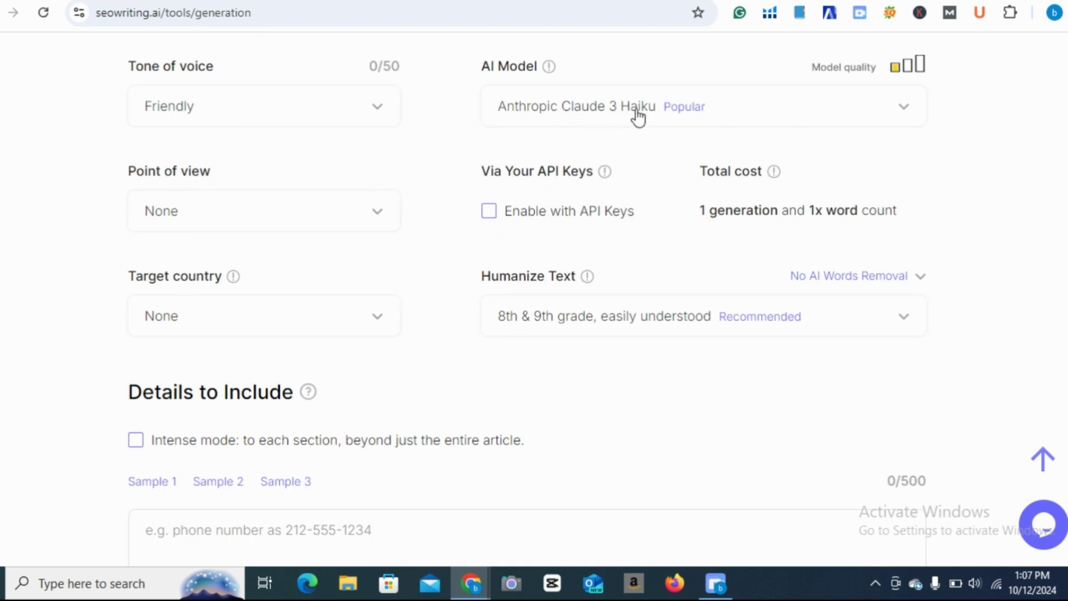
Look through the tone of voice options and choose Friendly for the article.
scroll(638, 117, "up", 3)
left_click(377, 277)
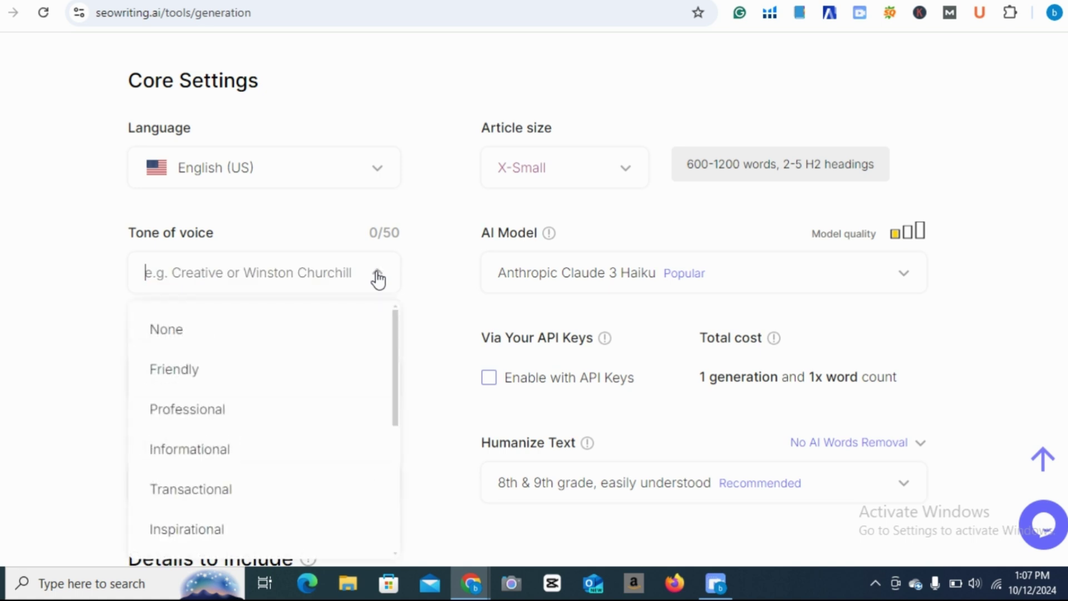
scroll(255, 440, "down", 2)
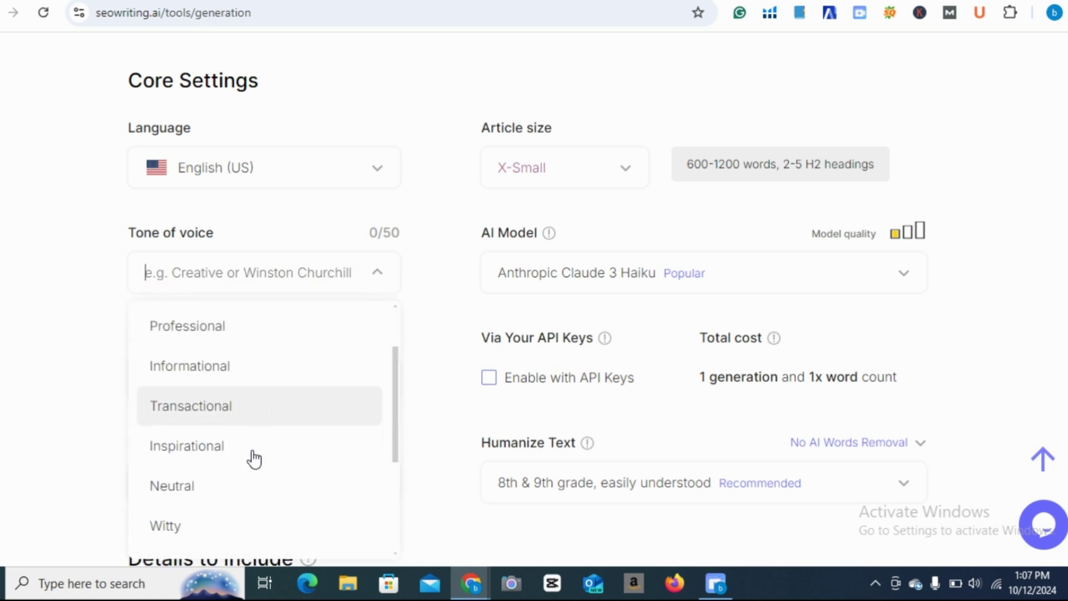
scroll(255, 460, "down", 2)
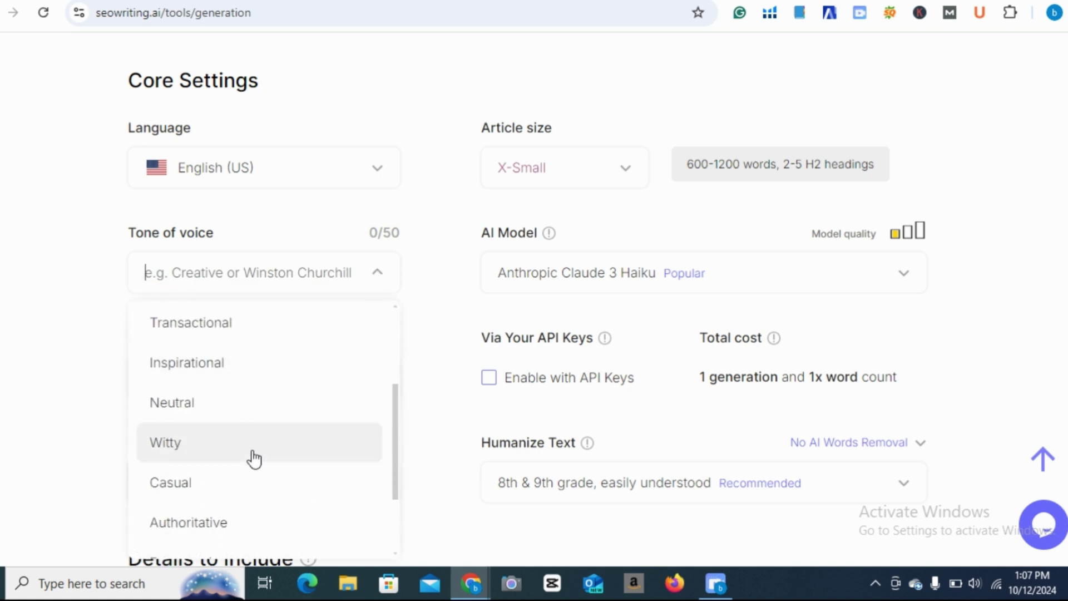
scroll(254, 460, "down", 2)
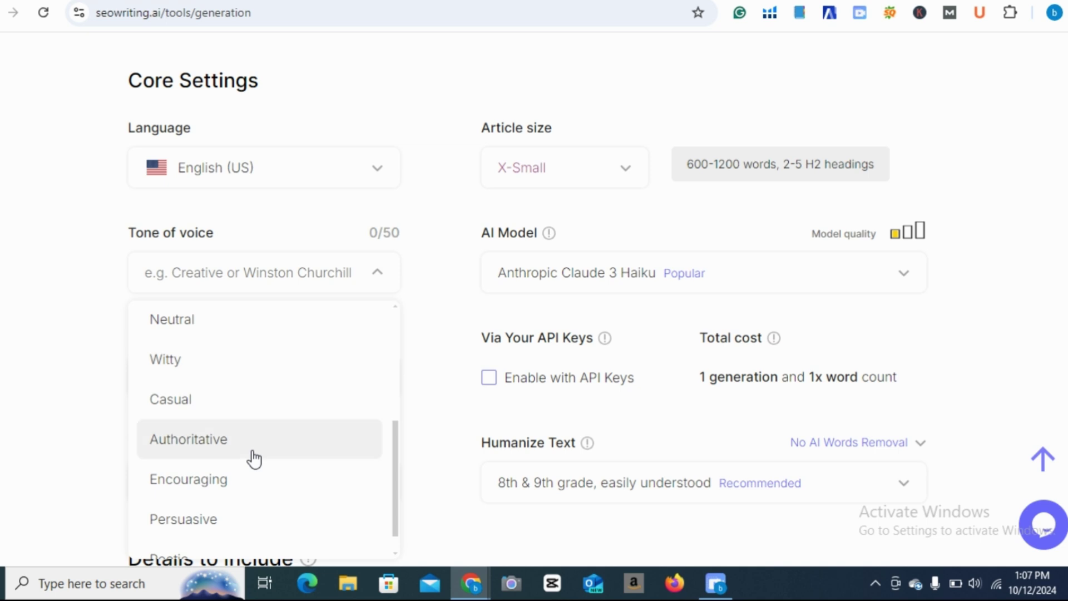
scroll(255, 460, "up", 2)
scroll(254, 460, "up", 4)
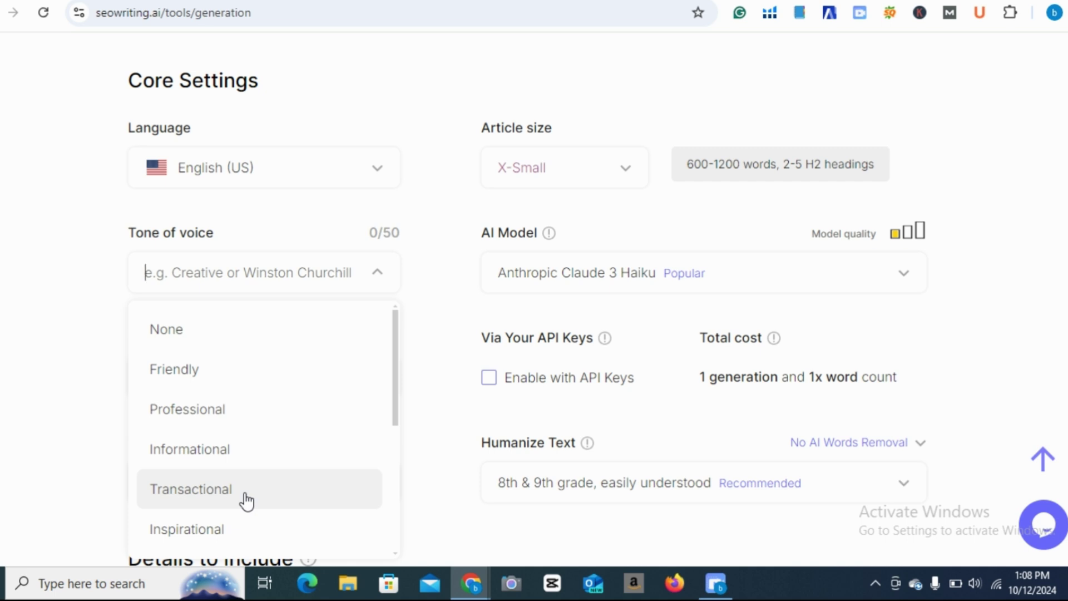
left_click(215, 367)
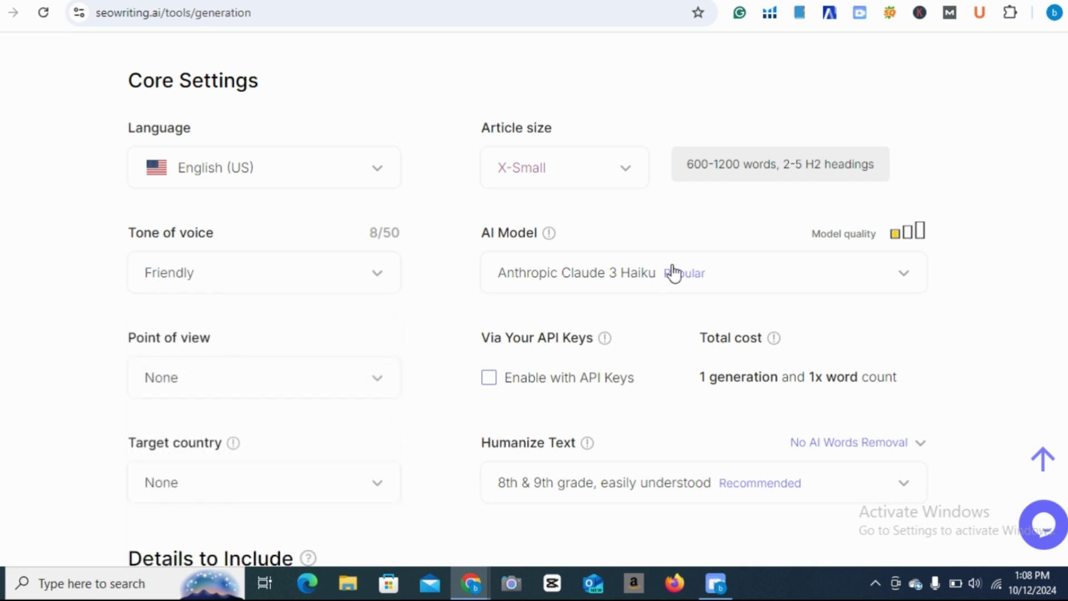
Look through the target country options for the article, leaving the setting at None.
scroll(664, 289, "down", 3)
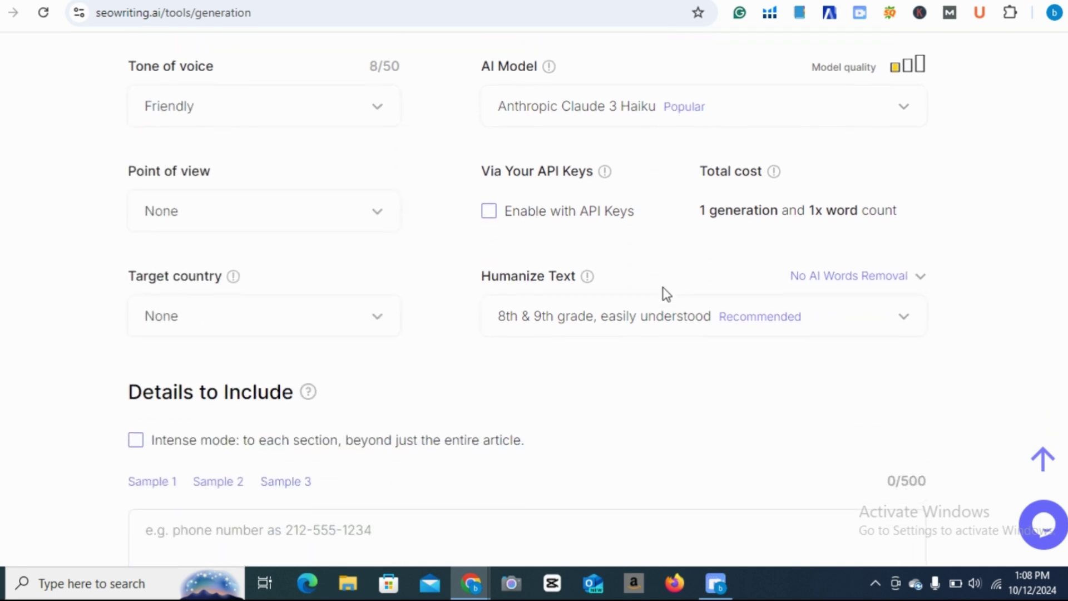
scroll(295, 278, "down", 1)
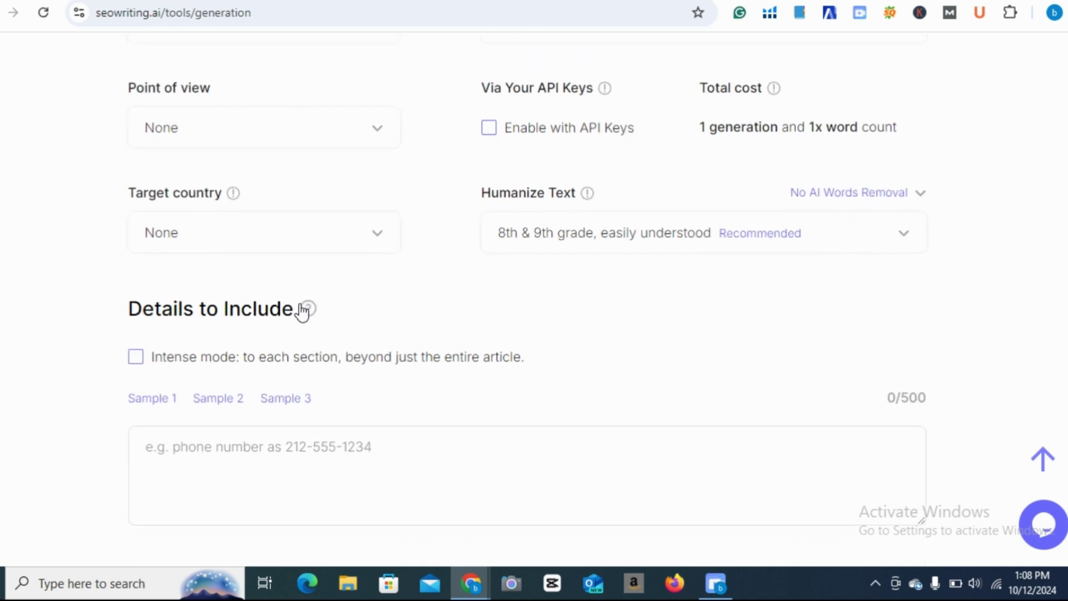
left_click(376, 239)
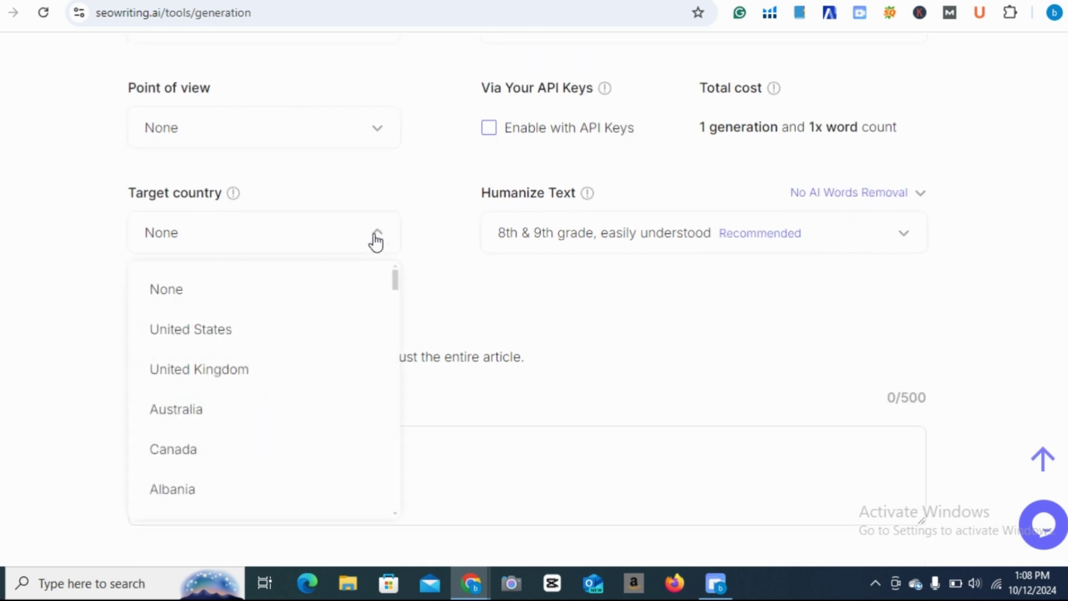
scroll(274, 408, "down", 10)
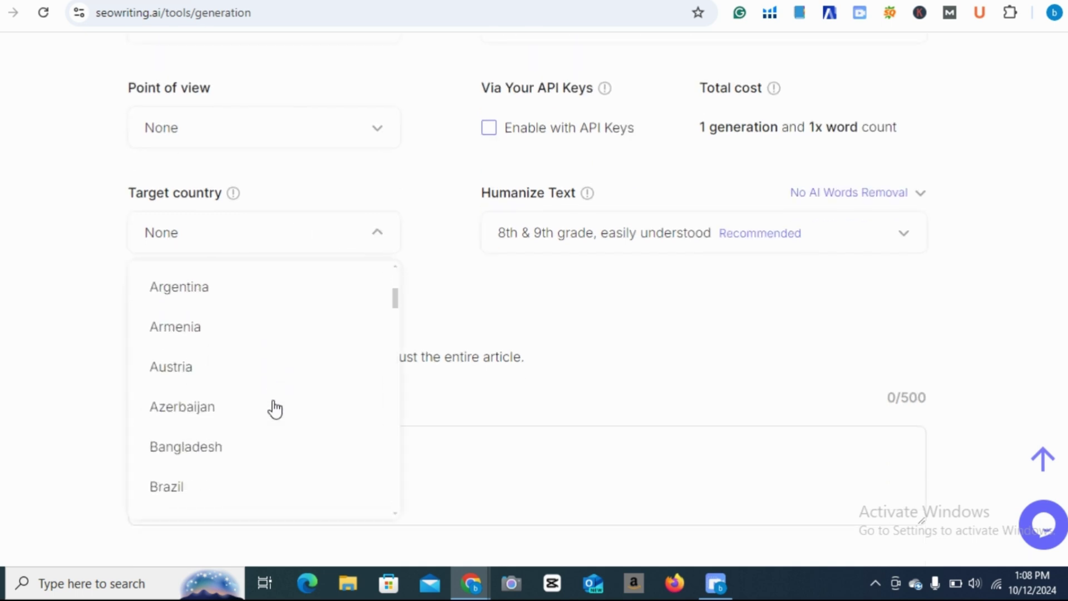
scroll(274, 409, "down", 15)
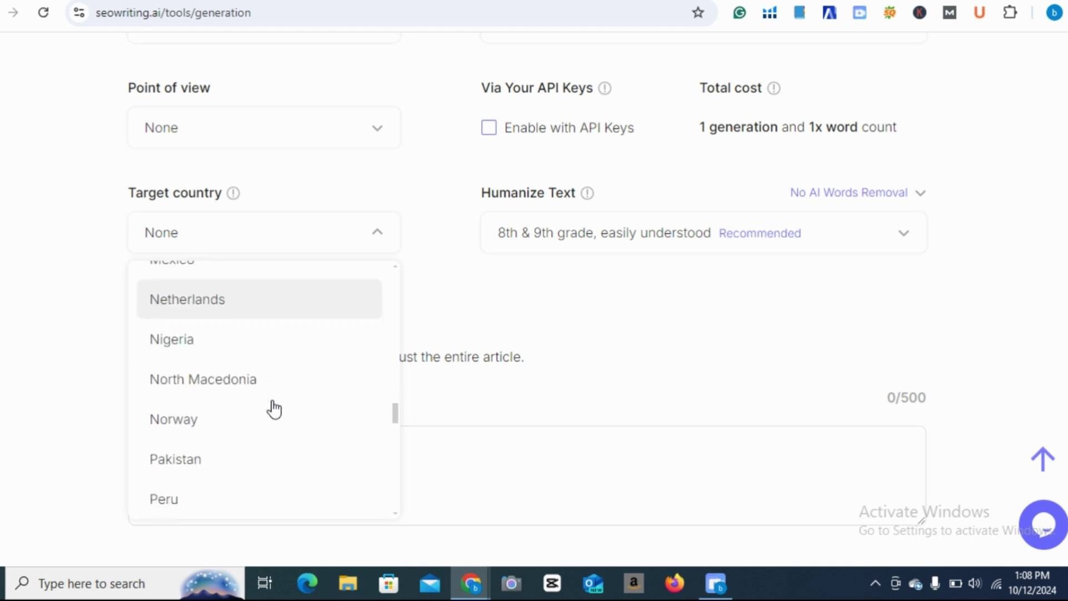
scroll(274, 409, "down", 8)
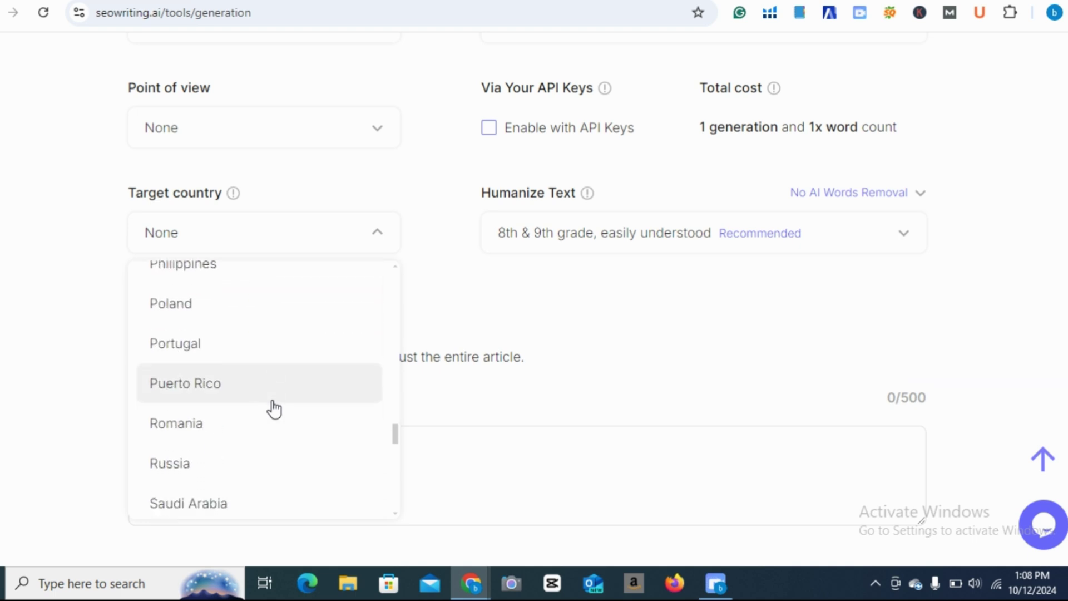
scroll(274, 409, "down", 3)
scroll(274, 409, "up", 12)
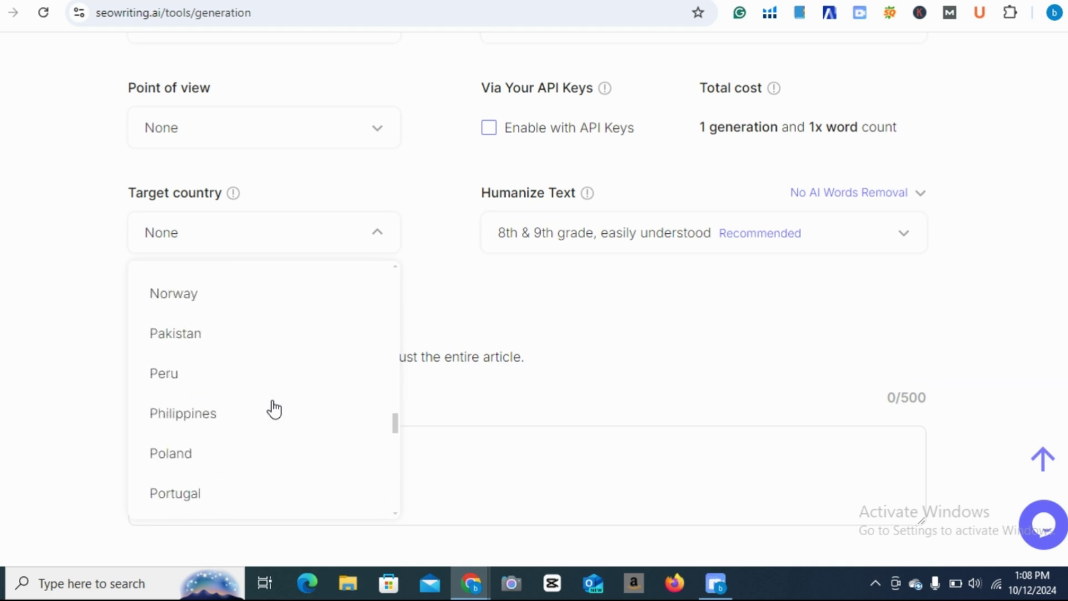
scroll(274, 409, "up", 20)
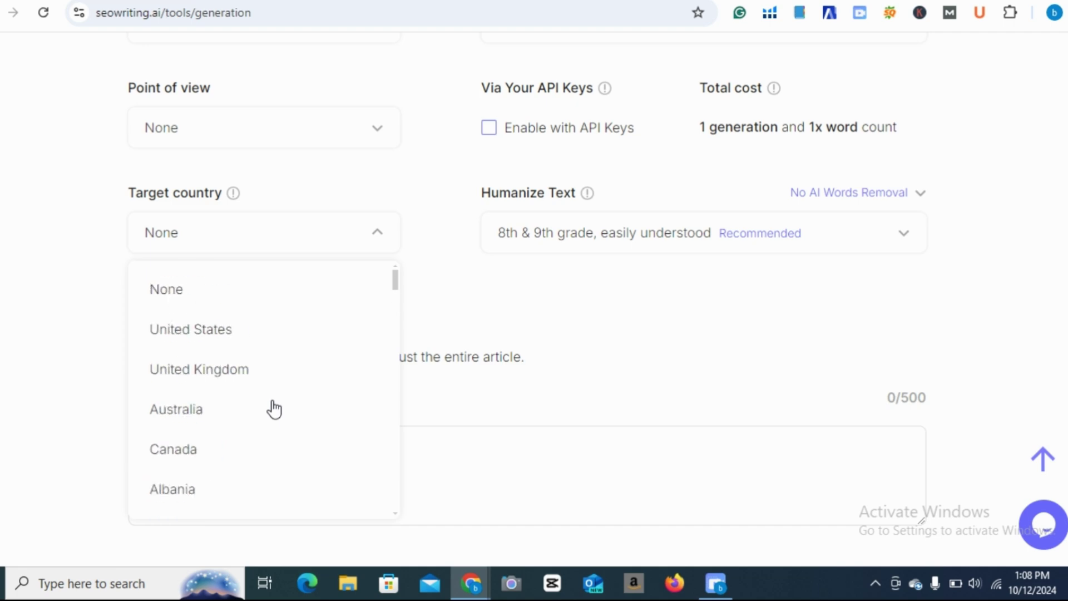
scroll(275, 409, "up", 4)
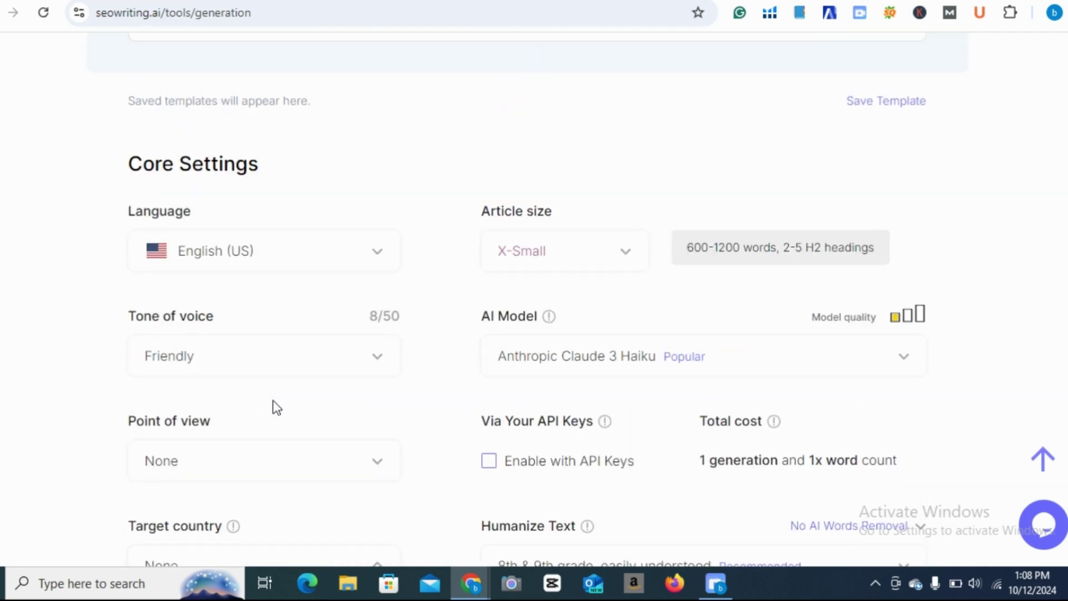
scroll(273, 400, "down", 7)
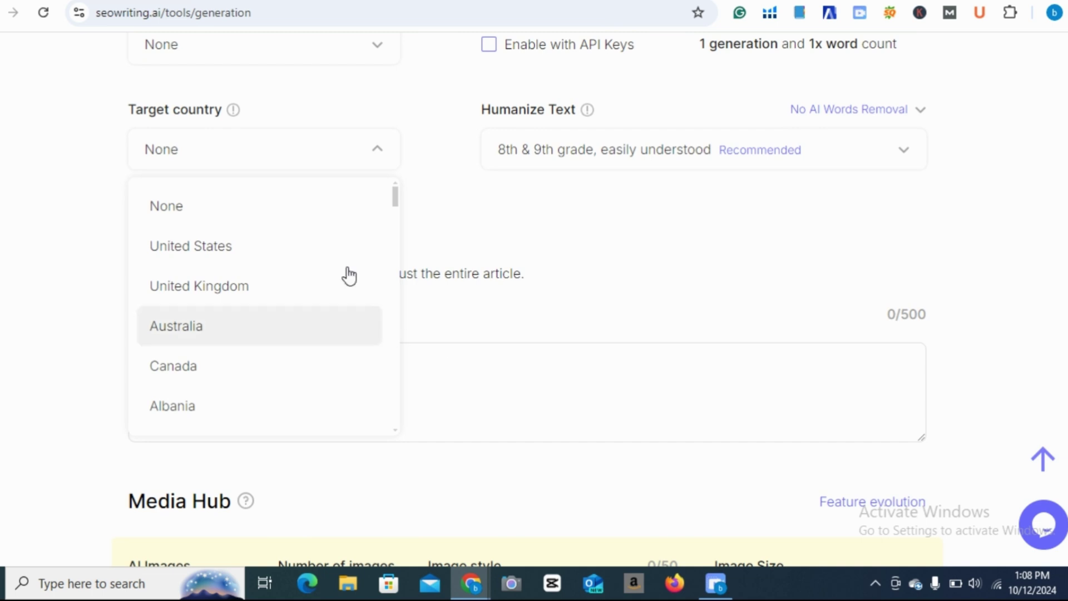
left_click(350, 156)
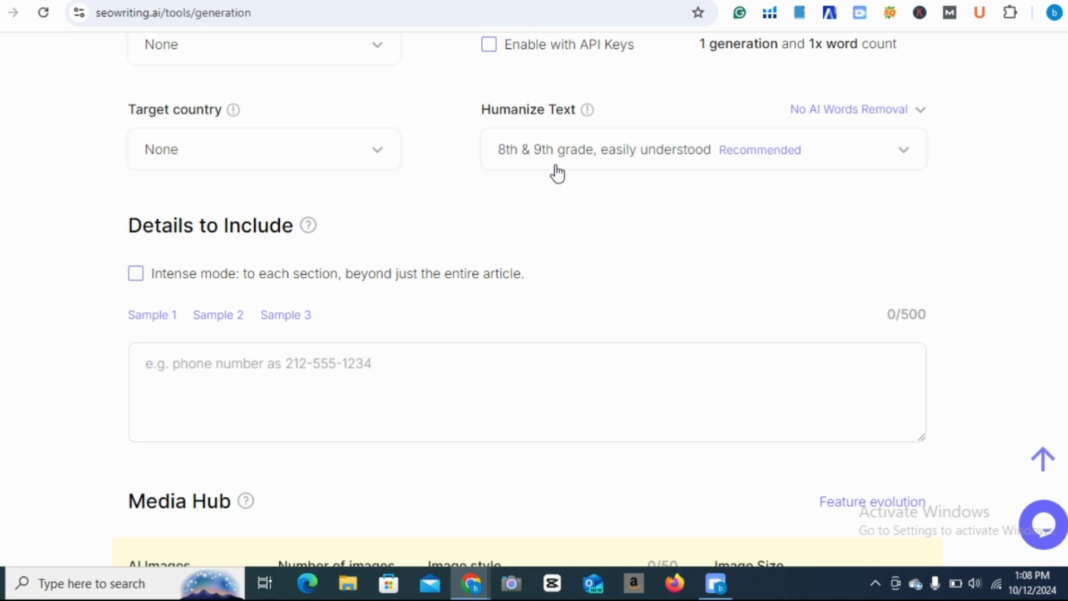
Review the Details to Include field and the Media Hub settings for AI images and YouTube videos.
scroll(558, 173, "down", 3)
left_click(348, 203)
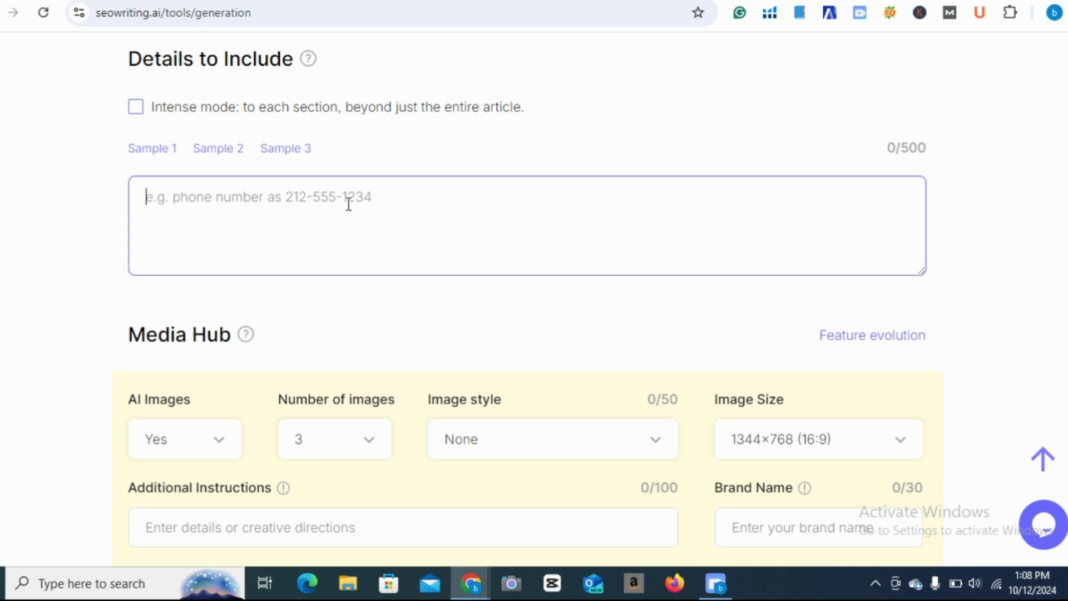
scroll(348, 204, "down", 3)
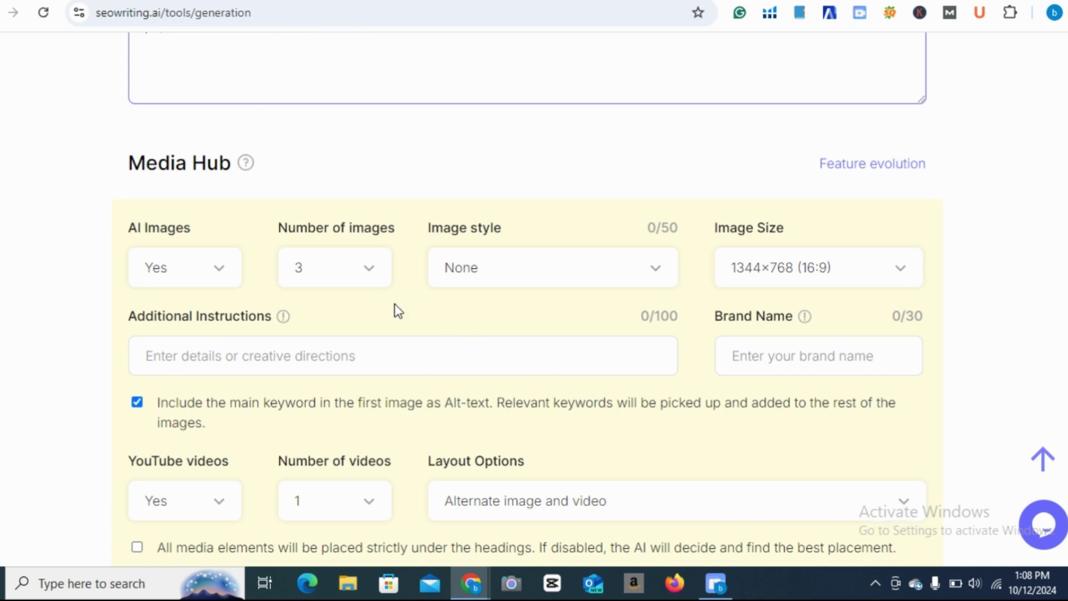
scroll(399, 311, "down", 1)
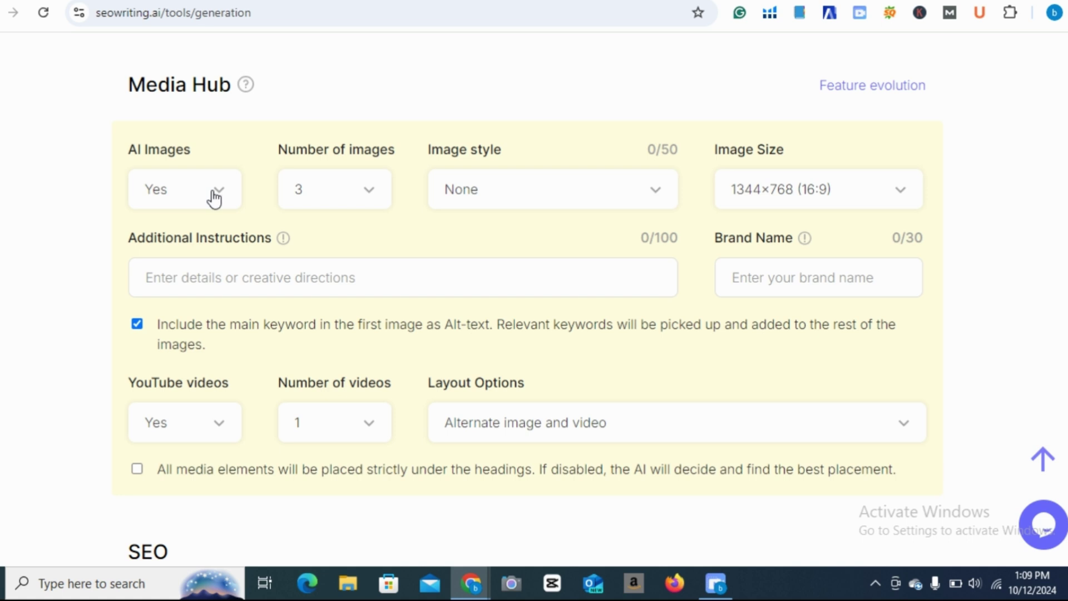
Keep AI images enabled and set the number of images to 1.
left_click(215, 197)
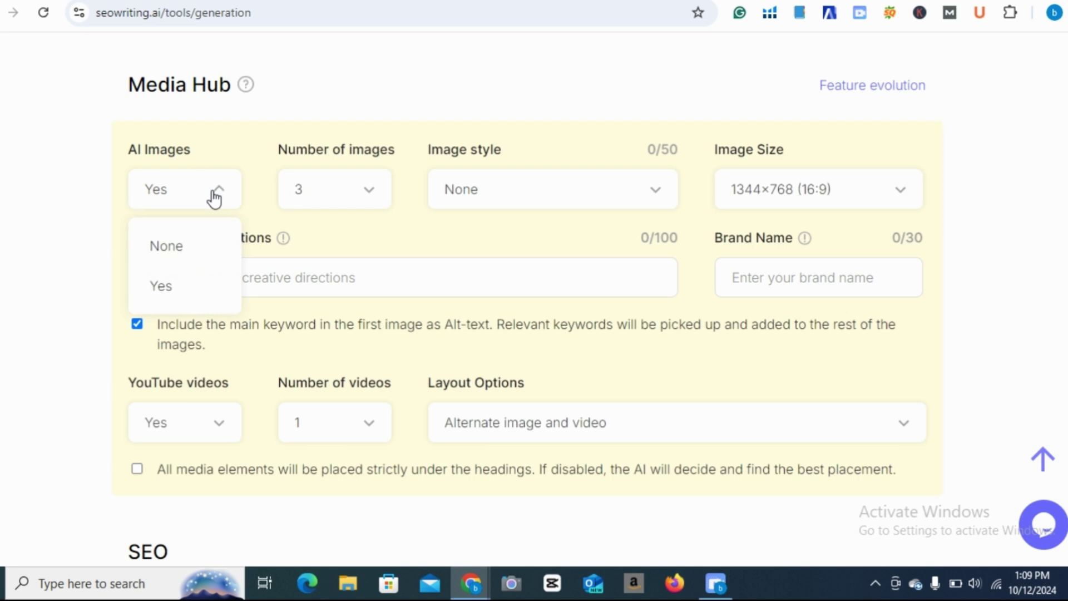
left_click(214, 197)
left_click(367, 197)
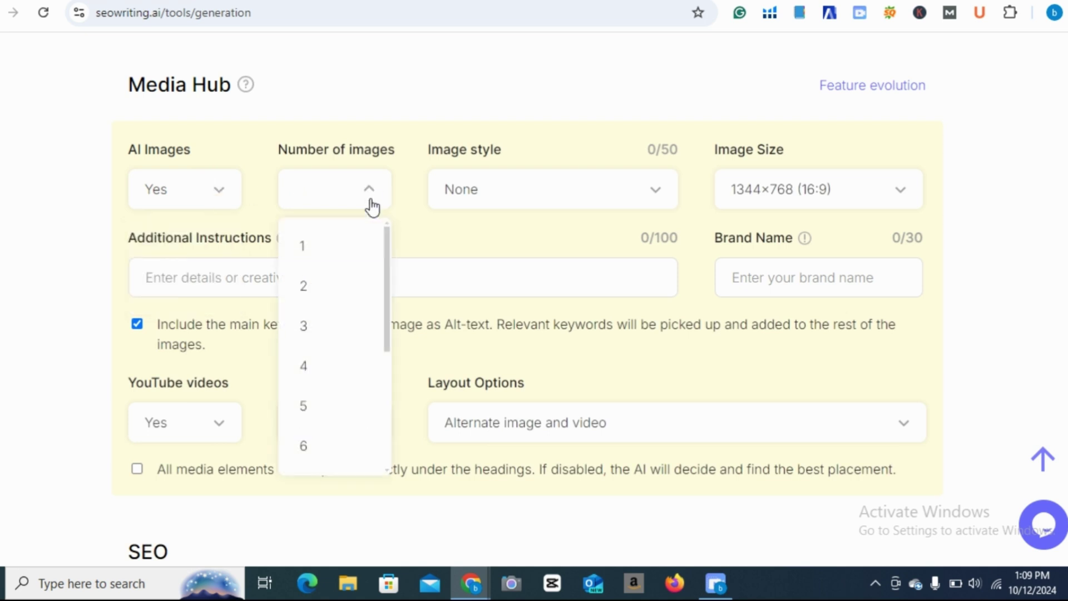
left_click(347, 255)
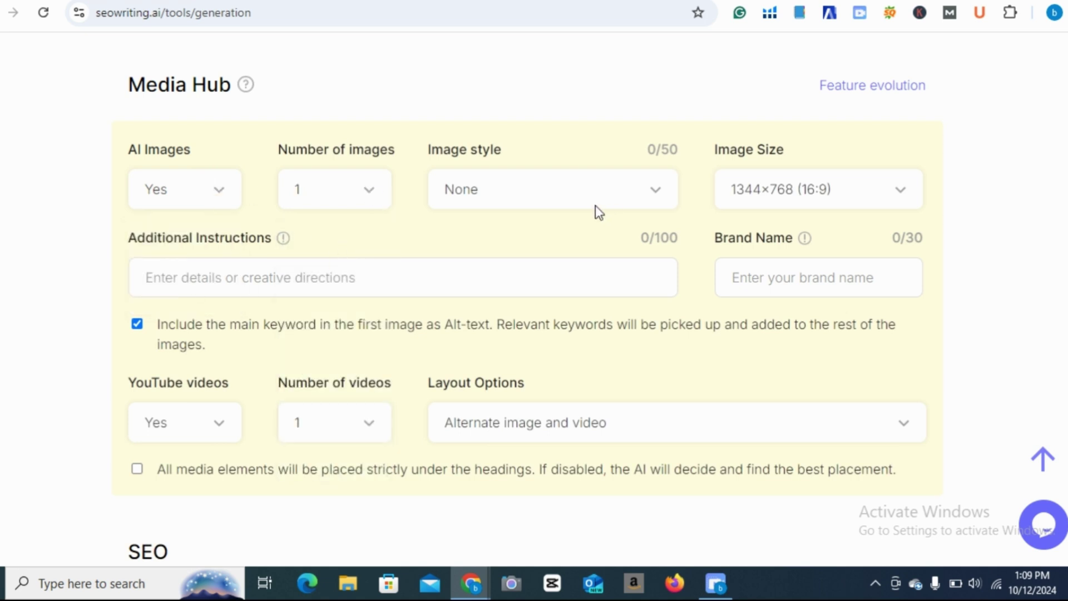
Look through the image style options, keeping None, and review the empty Brand Name and Additional Instructions fields.
left_click(510, 201)
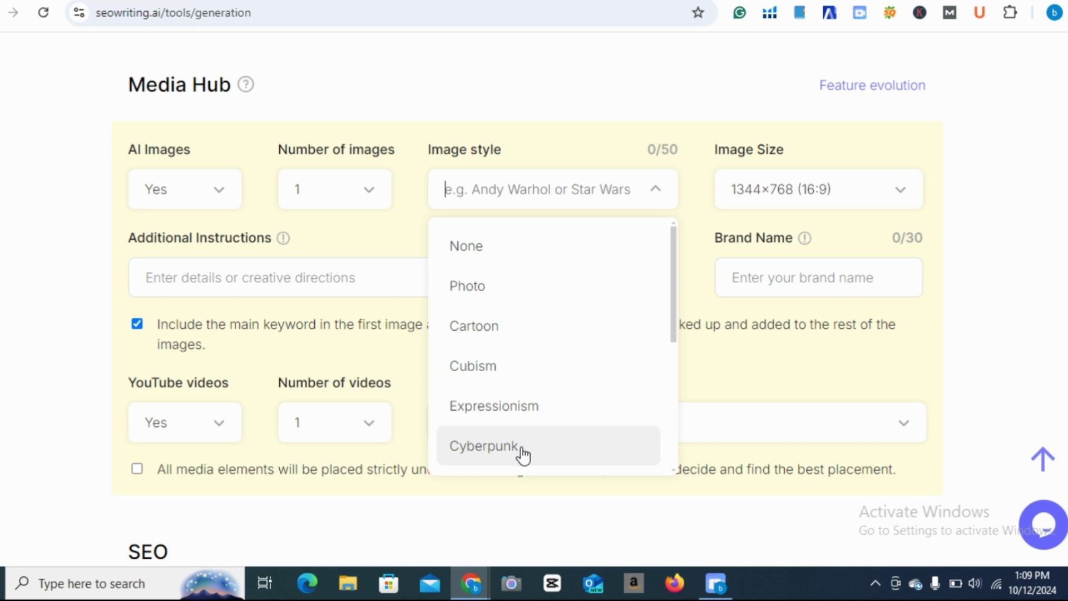
left_click(513, 250)
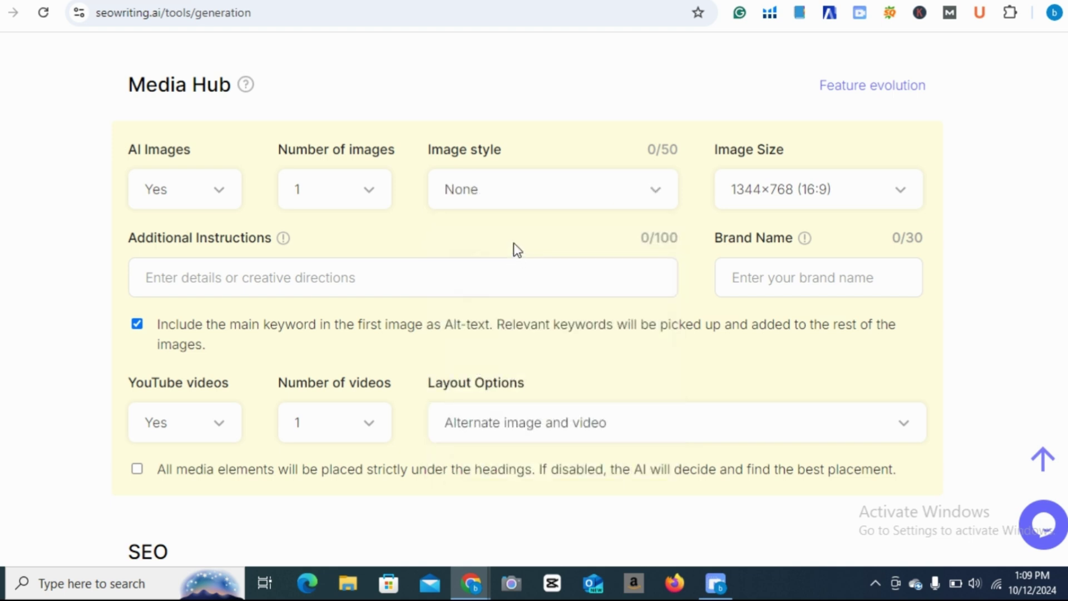
scroll(790, 196, "down", 3)
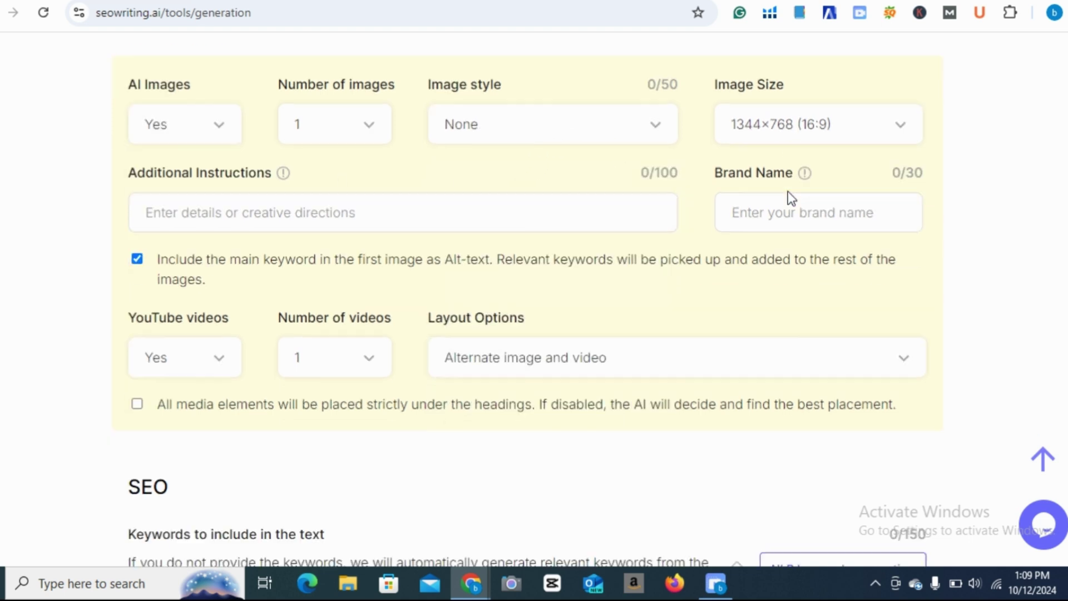
left_click(828, 115)
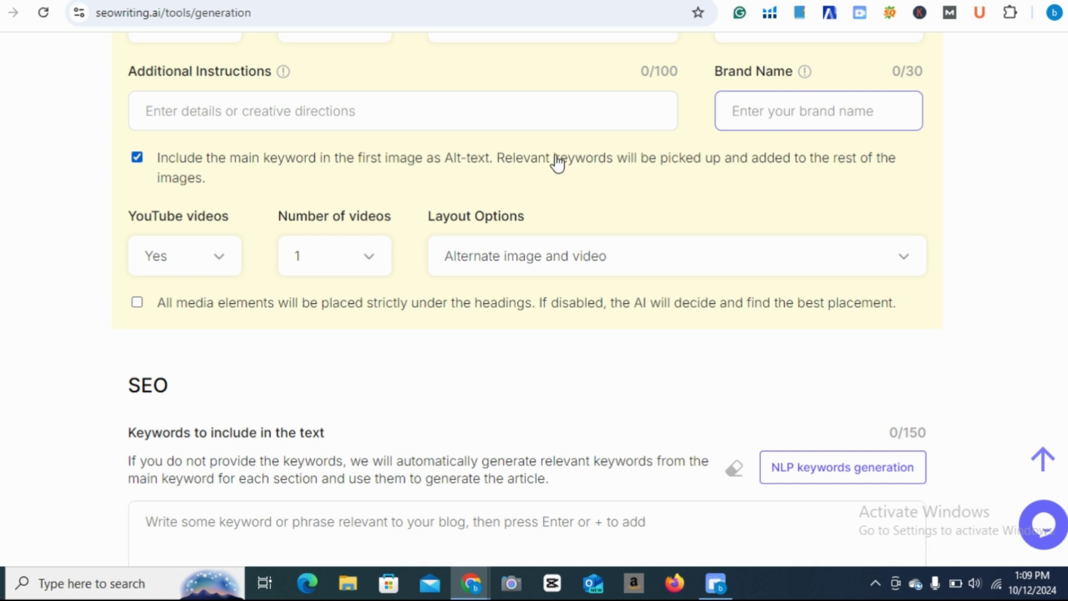
left_click(532, 107)
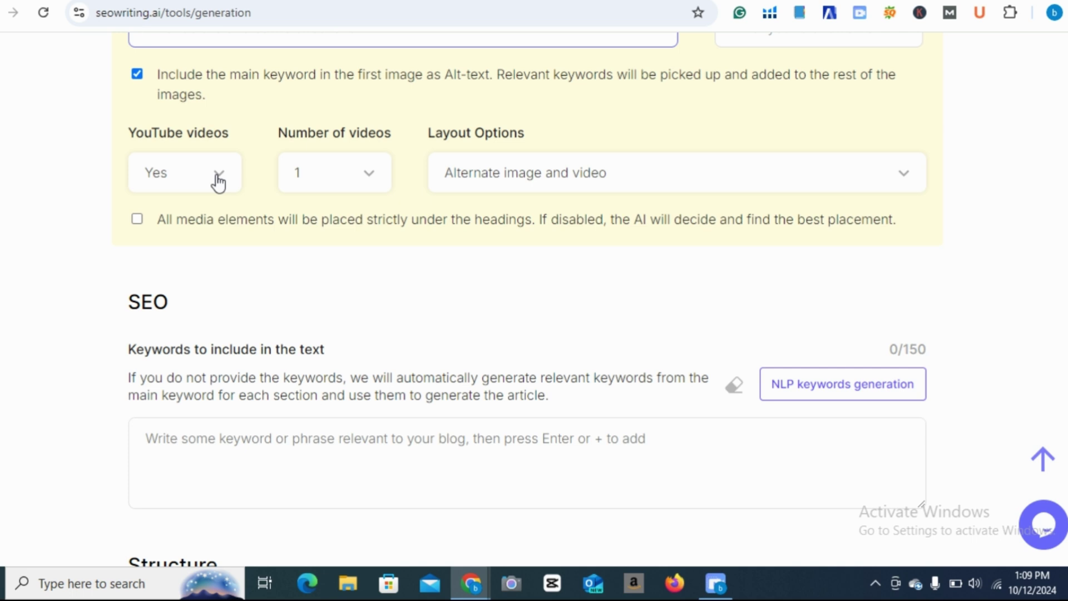
Set YouTube videos to None and check the layout options, keeping Sequentially in each section.
left_click(216, 180)
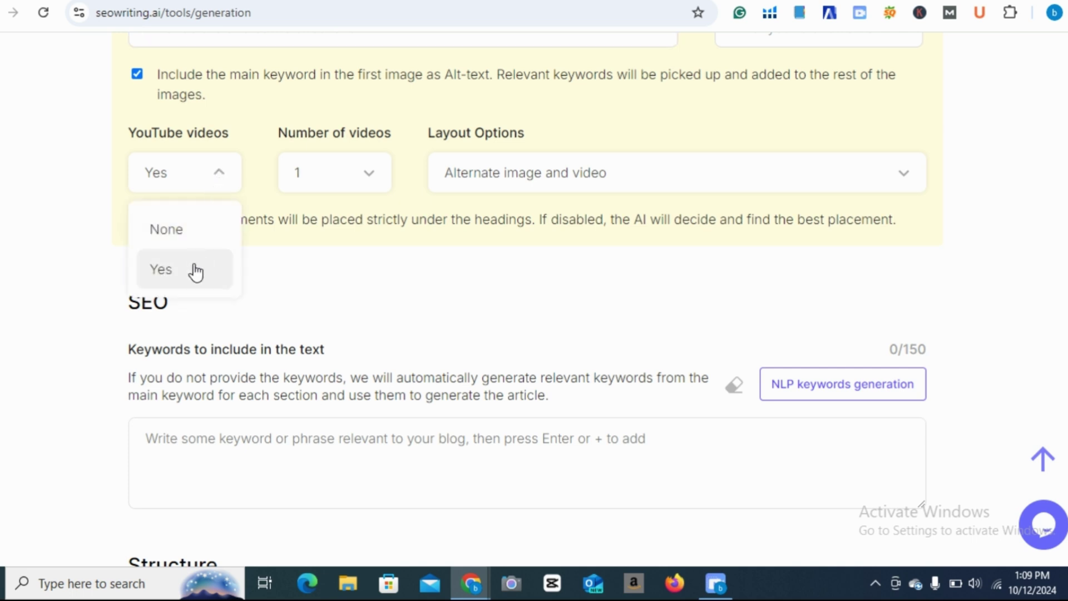
left_click(198, 231)
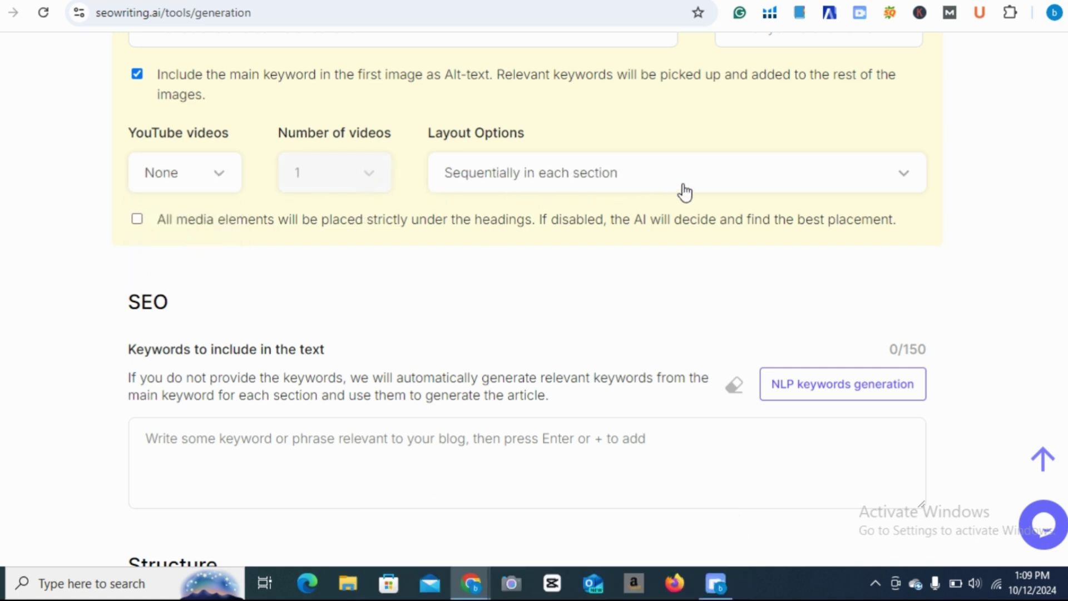
left_click(730, 181)
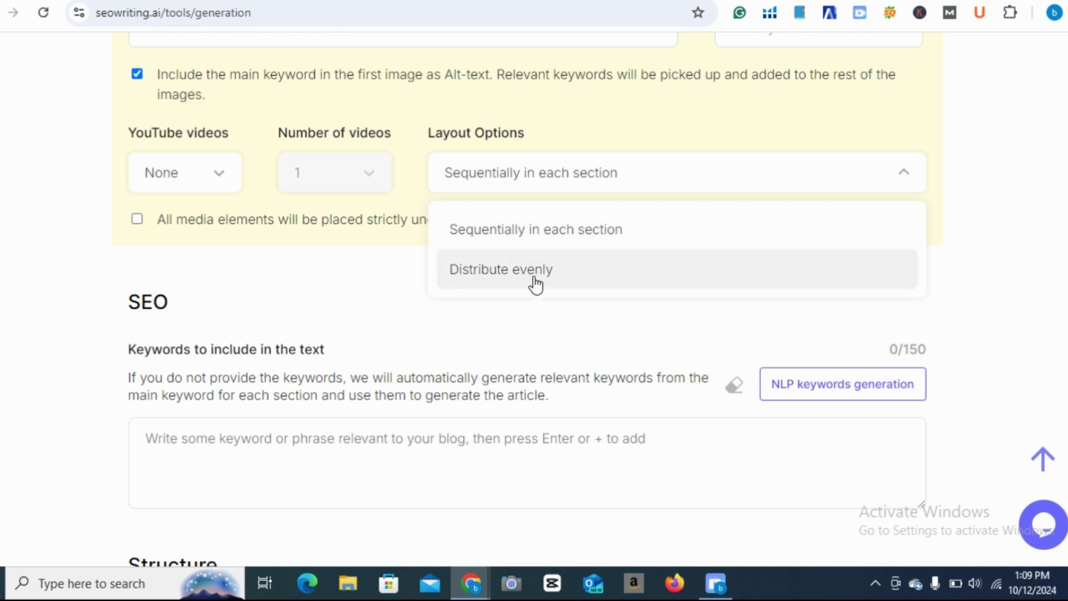
left_click(575, 317)
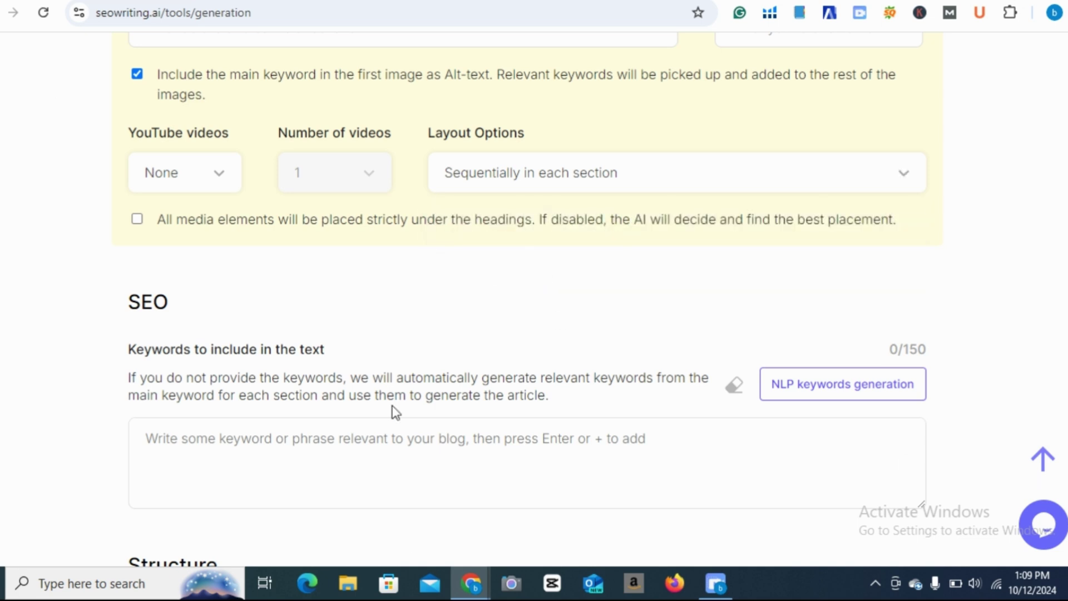
Generate NLP keywords to include in the text and remove "dropshipping marketing strategies" from them.
scroll(394, 409, "down", 1)
scroll(393, 404, "down", 1)
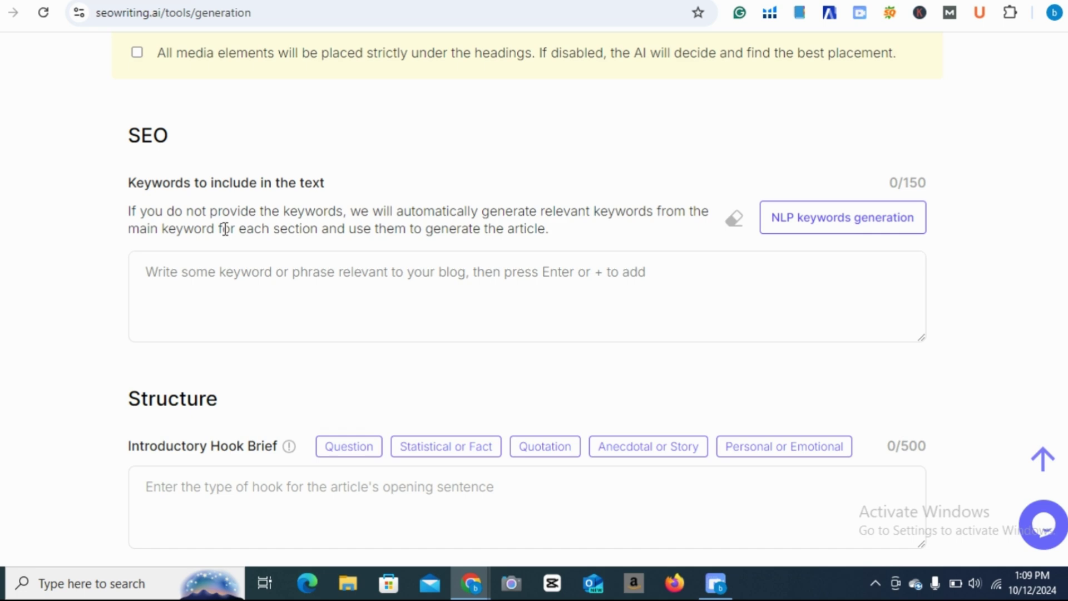
scroll(224, 229, "up", 10)
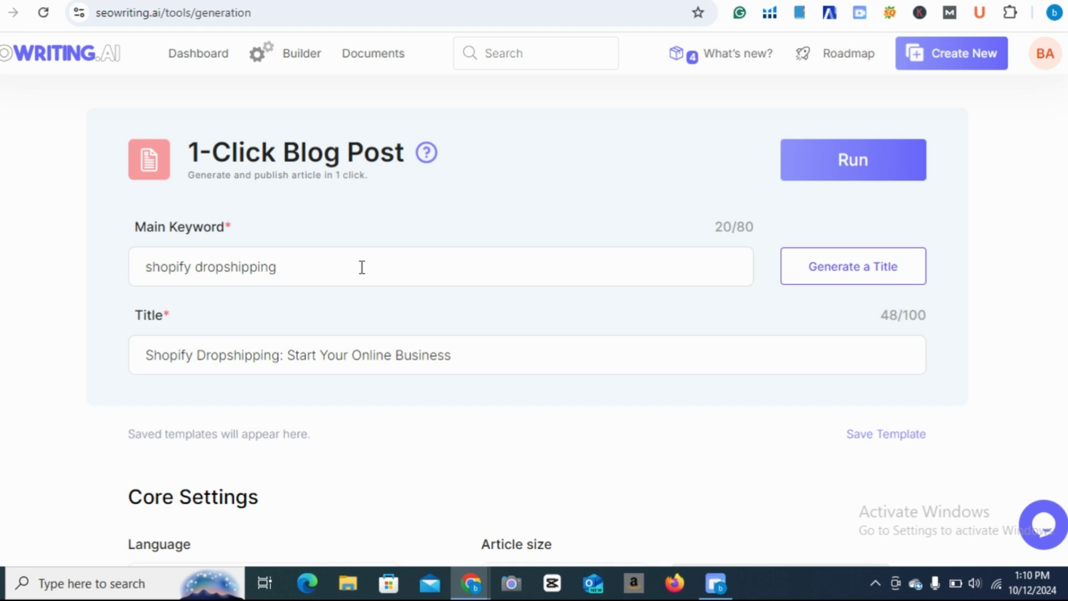
scroll(363, 267, "down", 2)
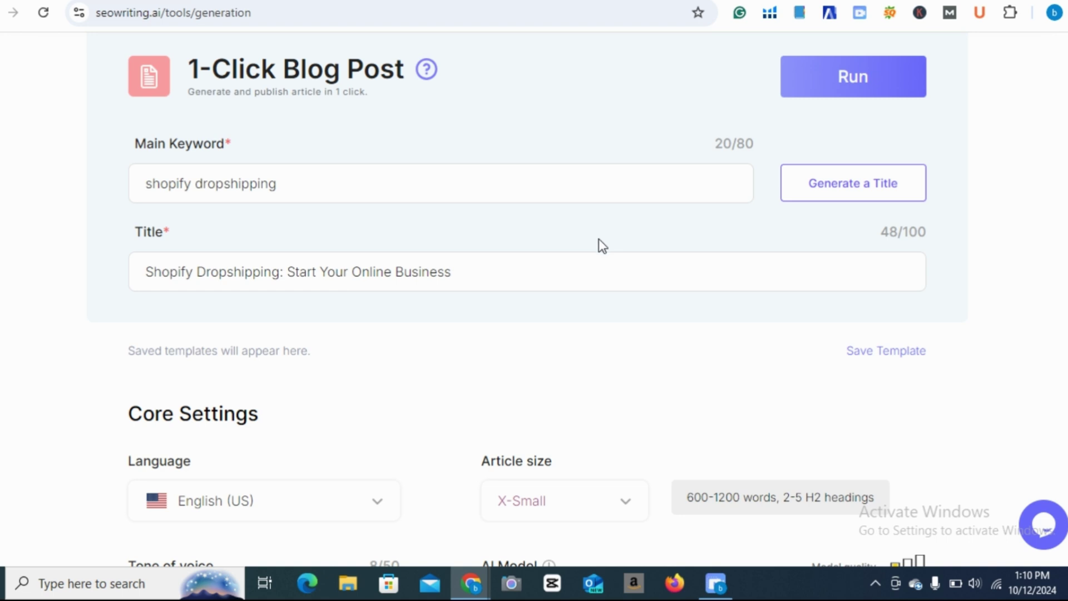
scroll(600, 242, "down", 20)
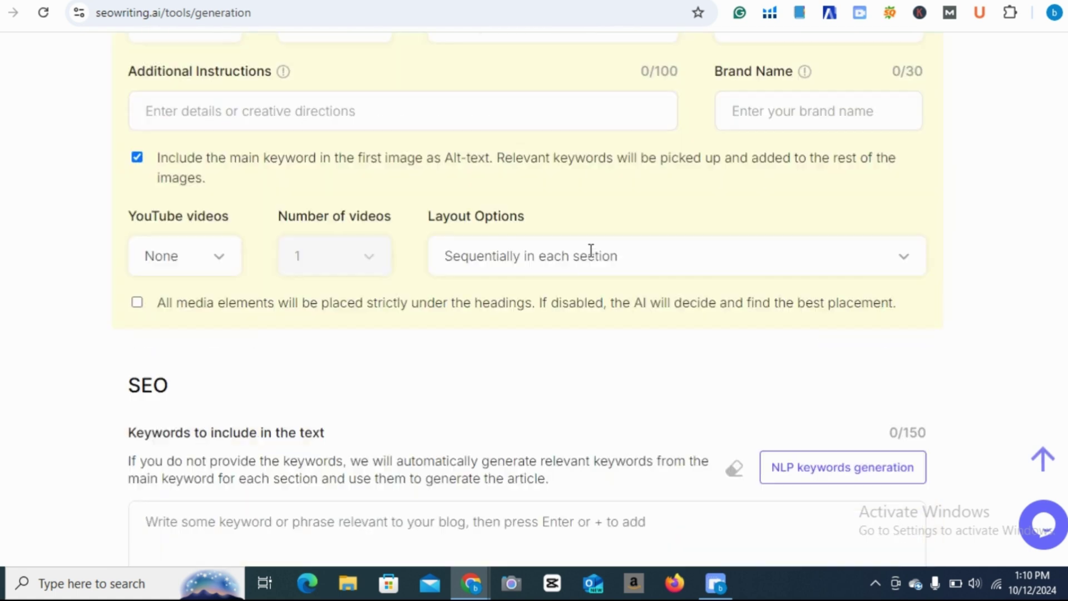
scroll(591, 250, "down", 5)
left_click(423, 199)
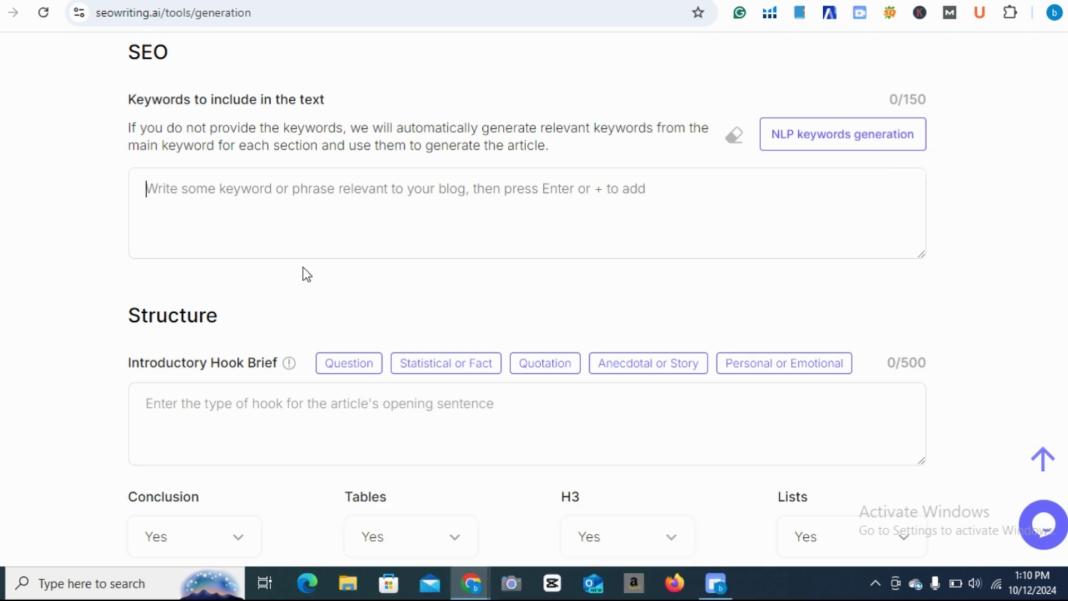
left_click(805, 139)
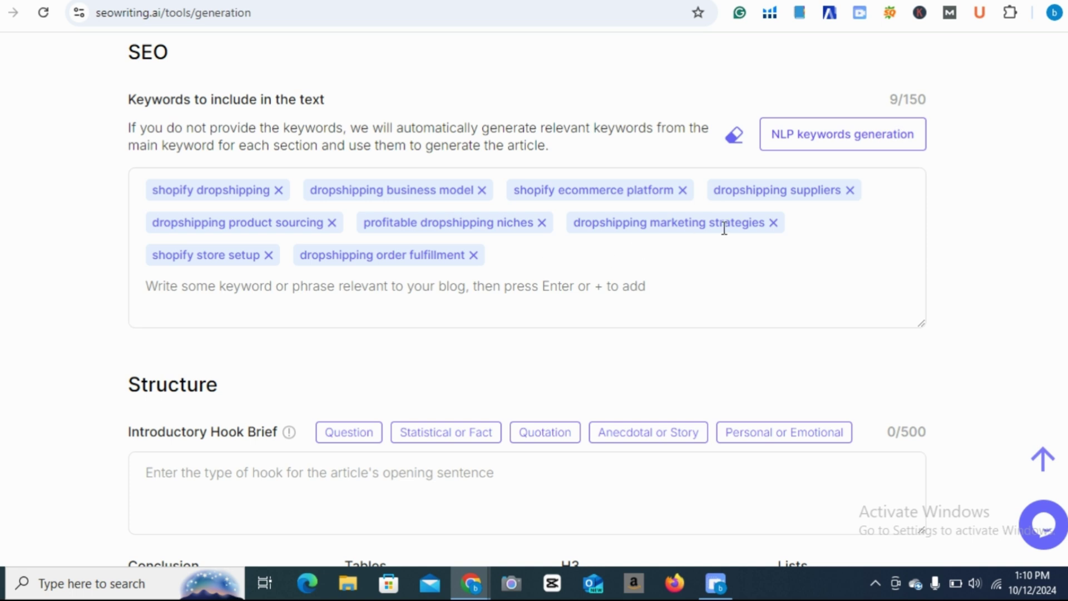
left_click(774, 223)
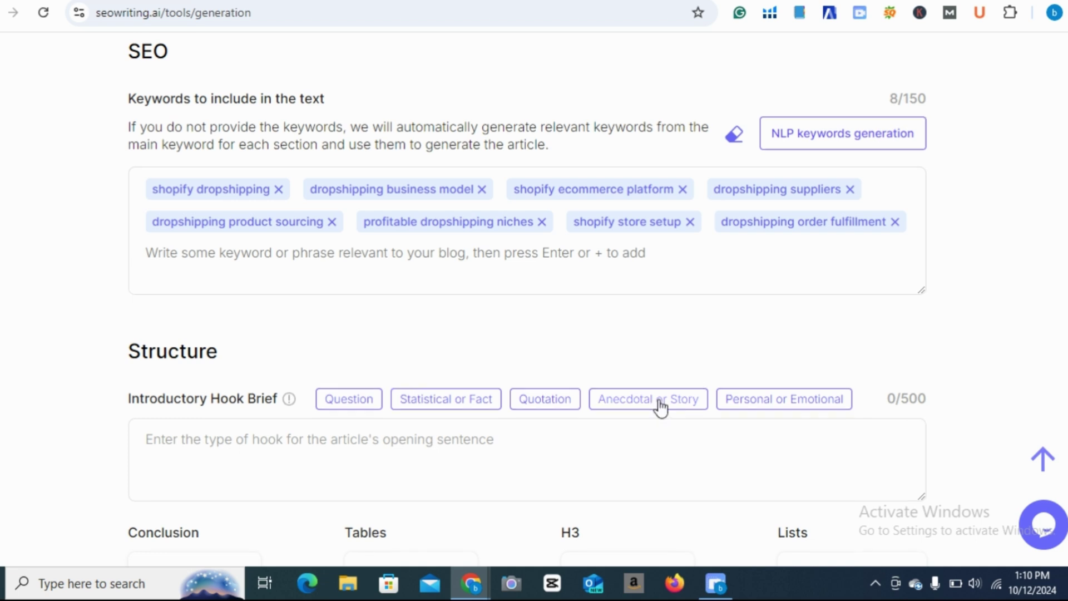
Try the Question and Quotation presets for the Introductory Hook Brief, and settle on Personal or Emotional.
scroll(660, 408, "down", 2)
scroll(660, 408, "down", 2)
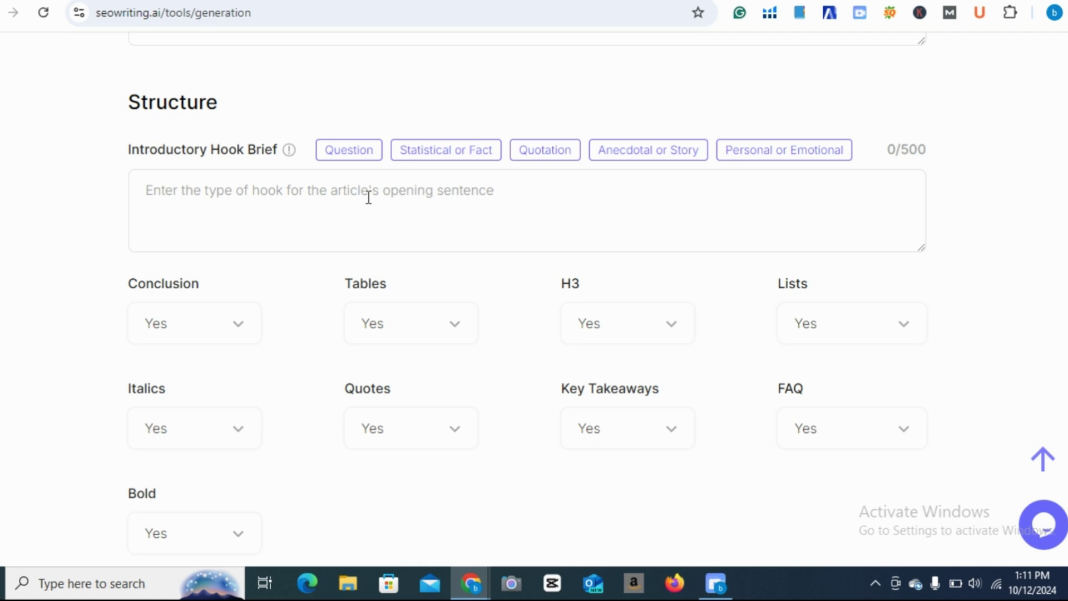
left_click(354, 159)
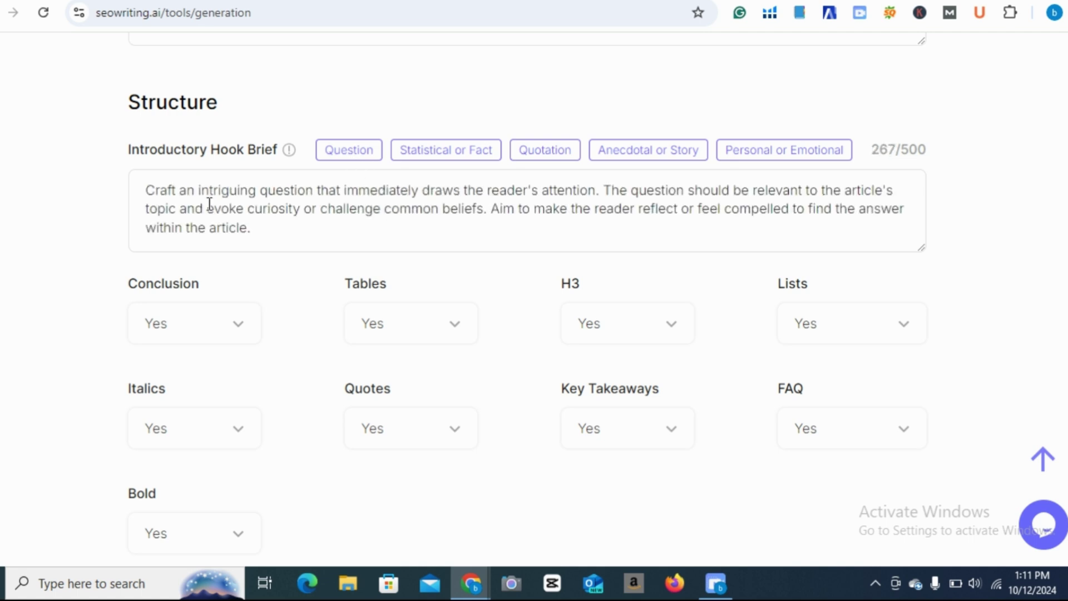
left_click_drag(146, 189, 327, 227)
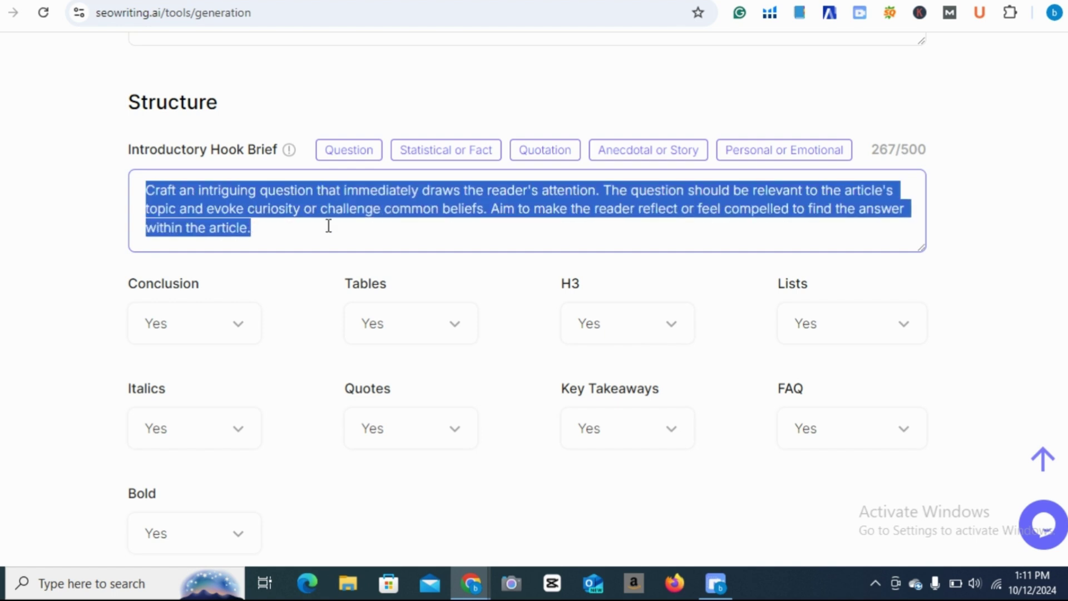
left_click(314, 232)
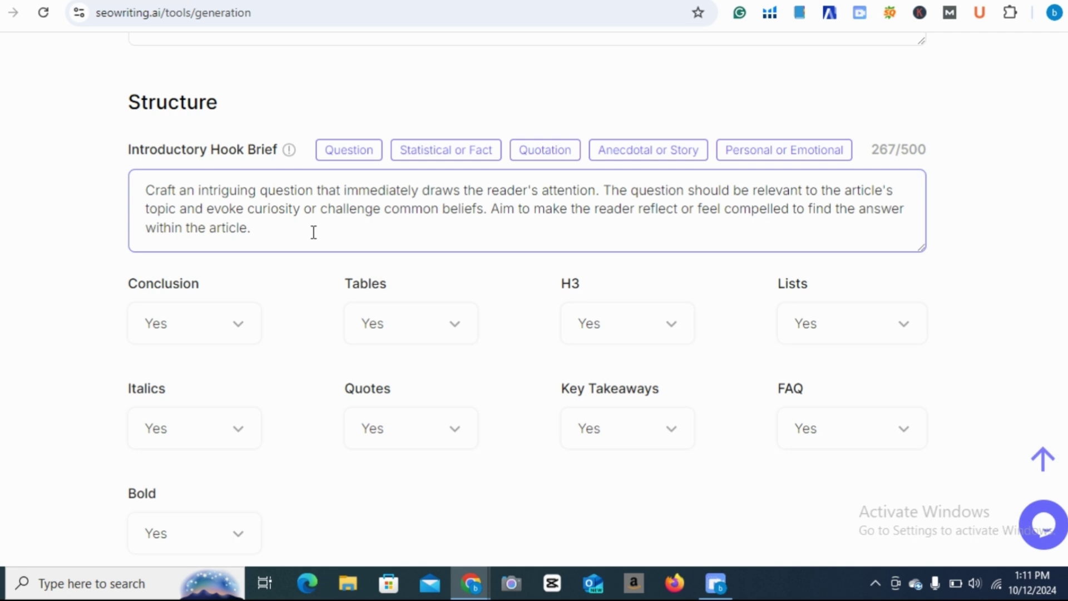
left_click(548, 155)
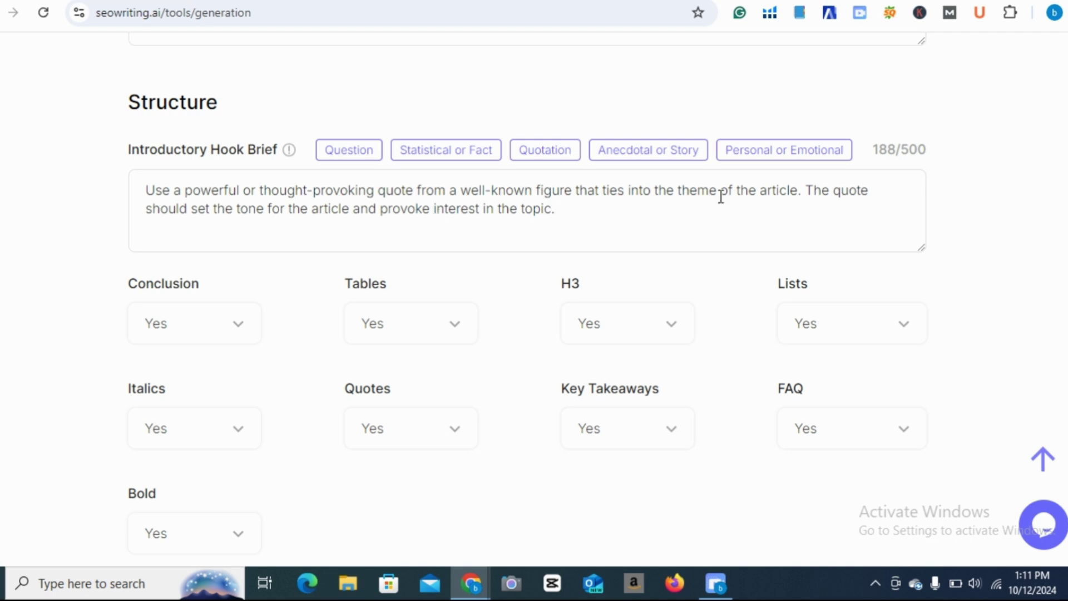
left_click(790, 164)
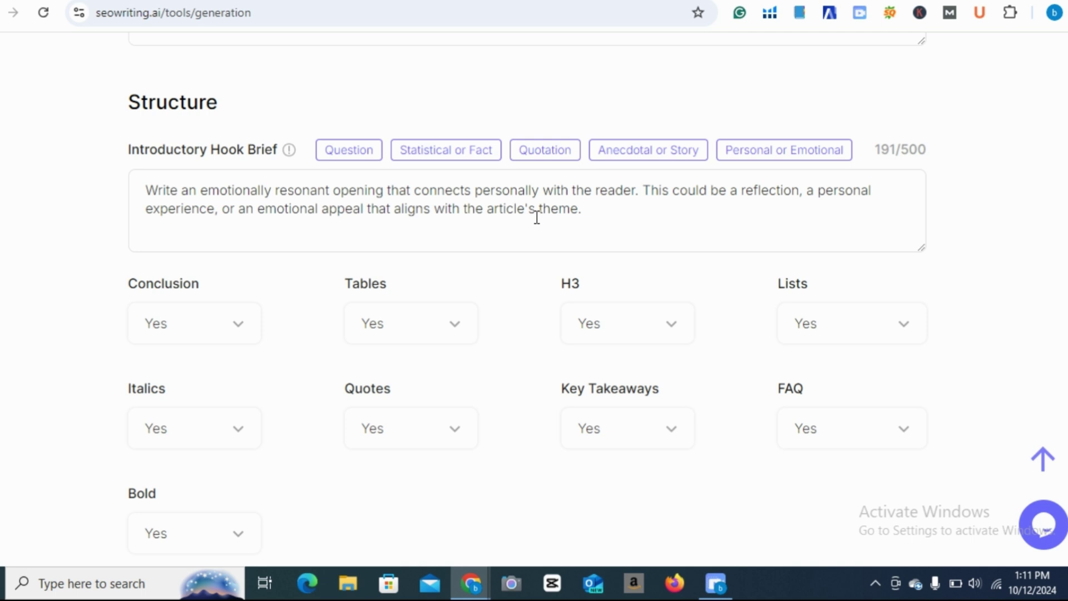
Set Tables and Lists to No in the article structure, keeping H3 at Yes.
scroll(534, 223, "down", 3)
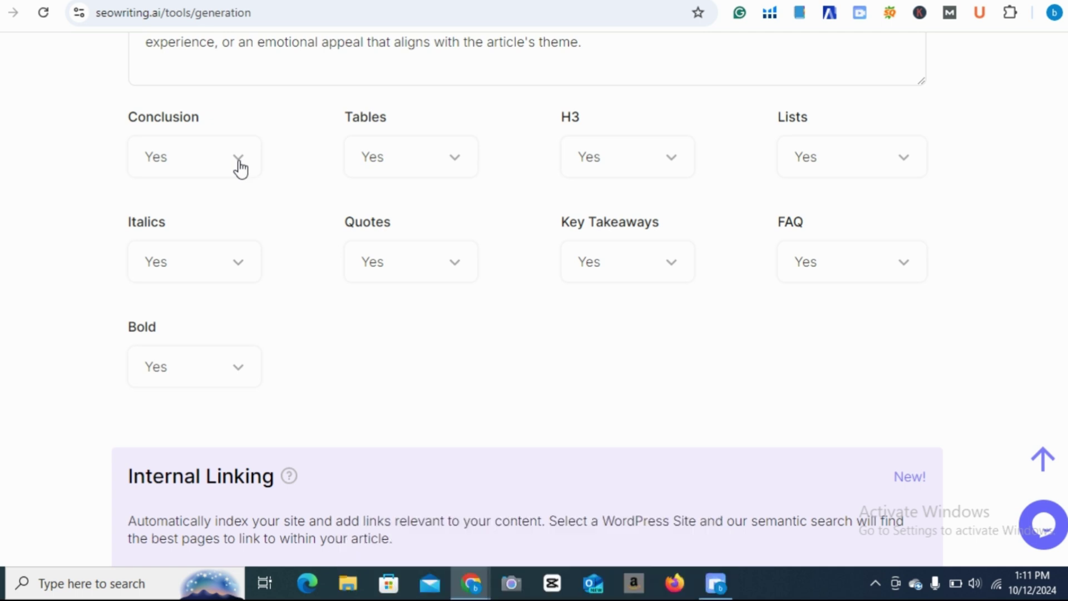
left_click(456, 164)
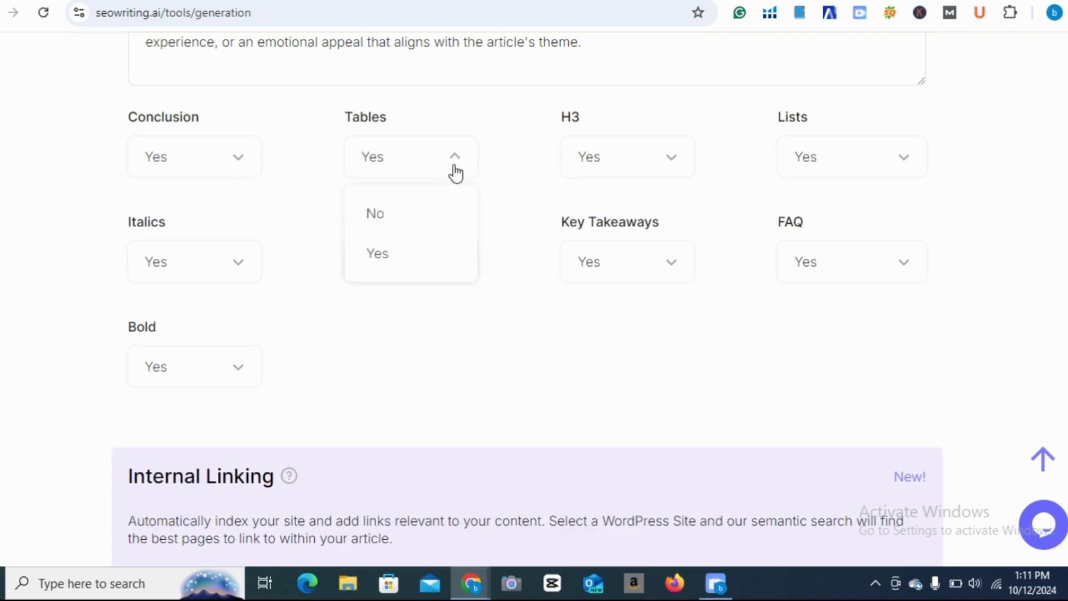
left_click(410, 214)
left_click(670, 160)
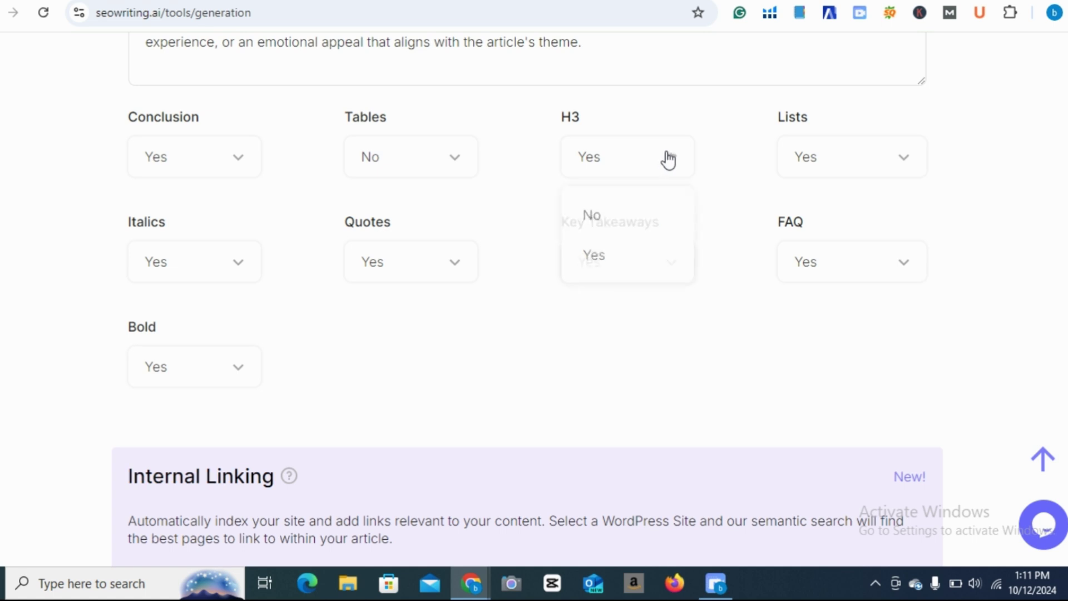
left_click(625, 183)
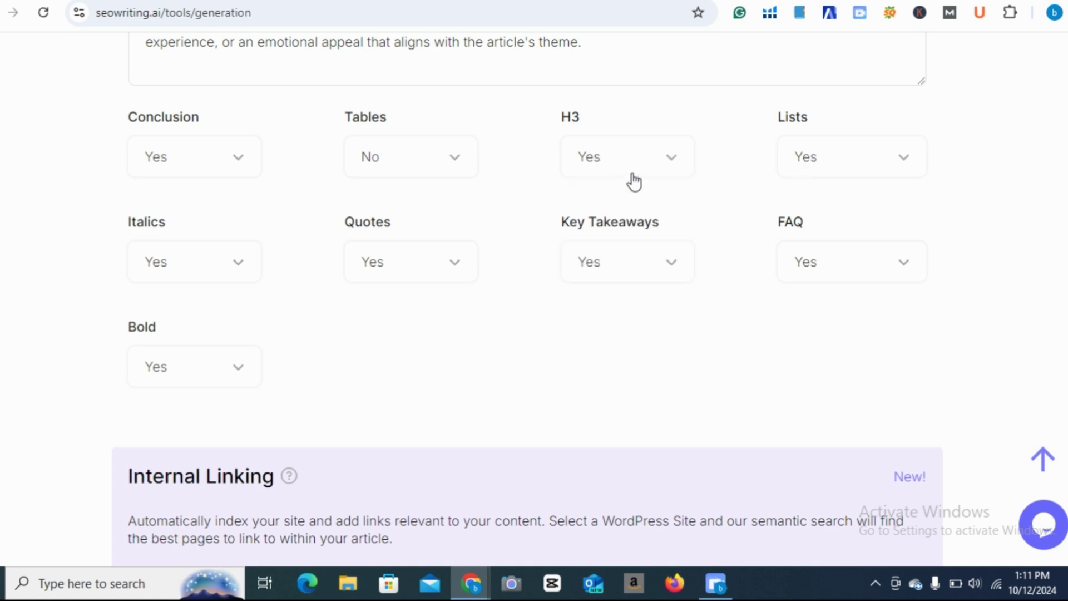
left_click(635, 174)
left_click(639, 177)
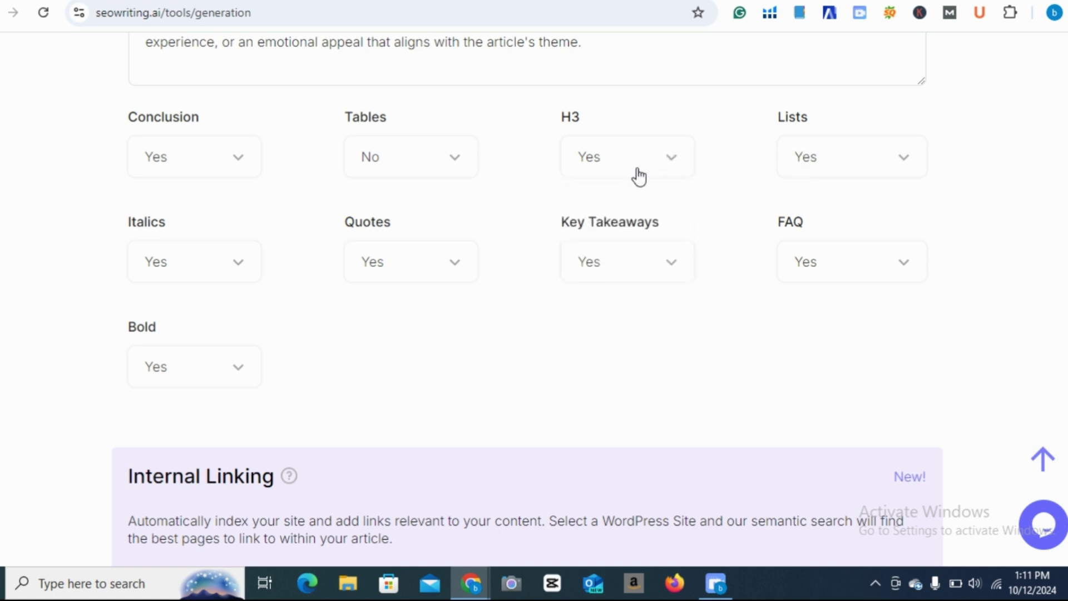
left_click(904, 162)
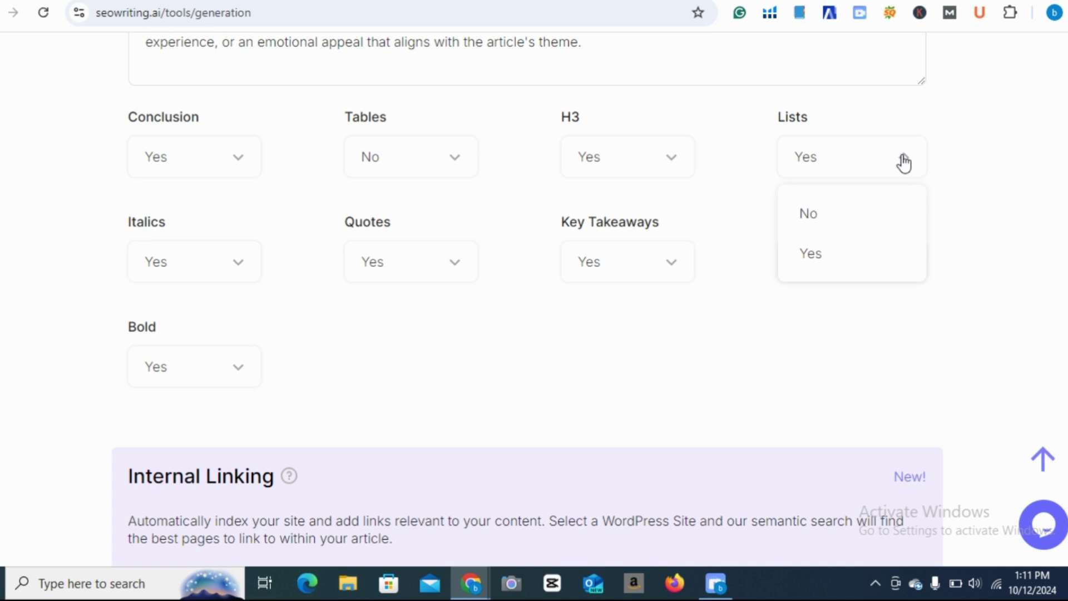
left_click(840, 219)
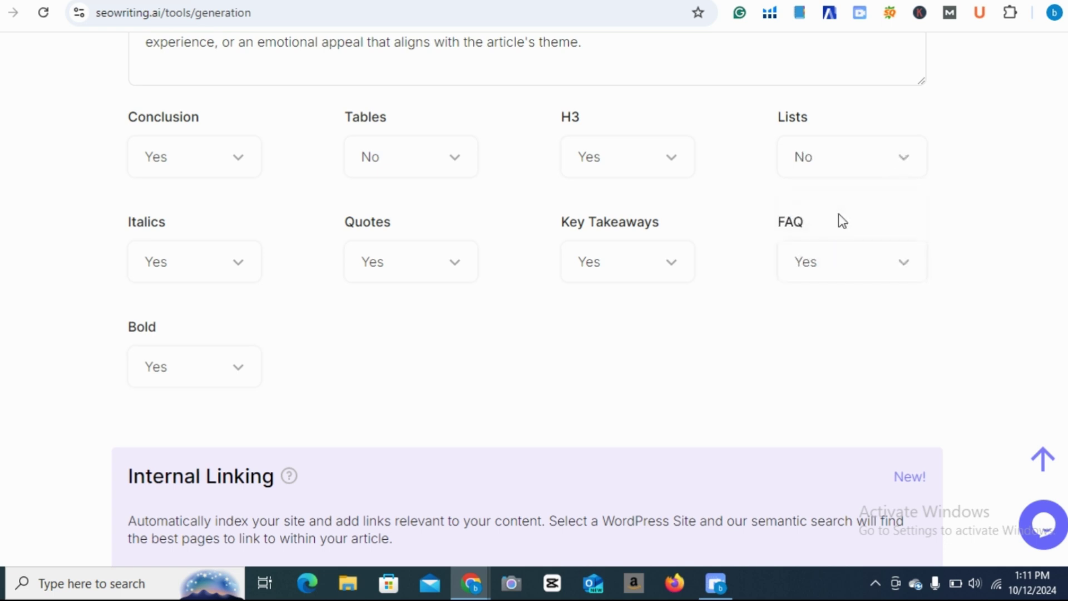
Check the Bold options in the article structure, keeping Bold at Yes.
scroll(841, 221, "down", 1)
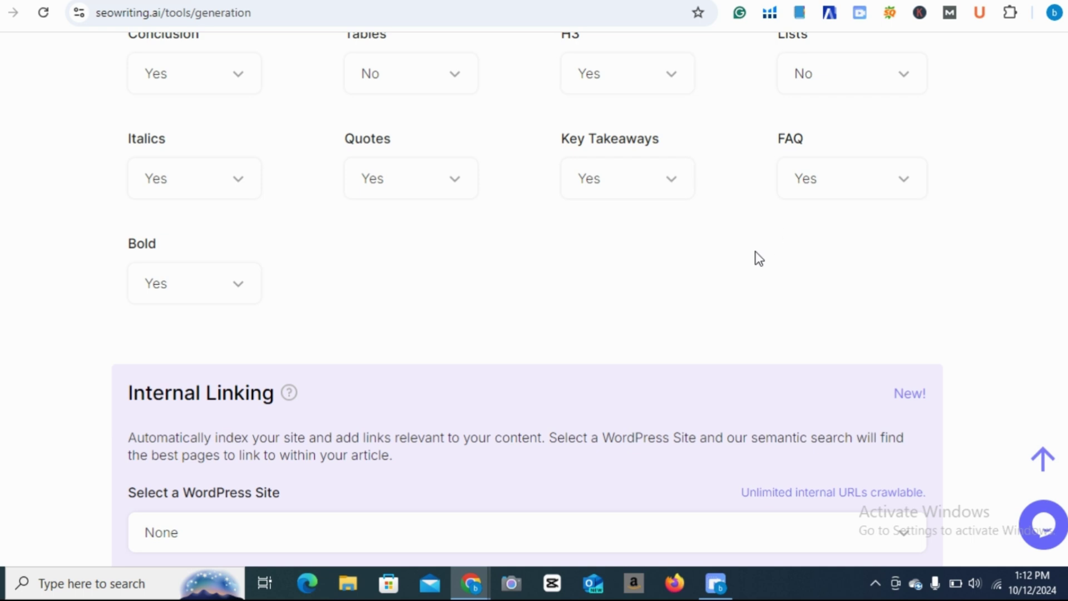
scroll(757, 255, "up", 1)
scroll(757, 257, "down", 2)
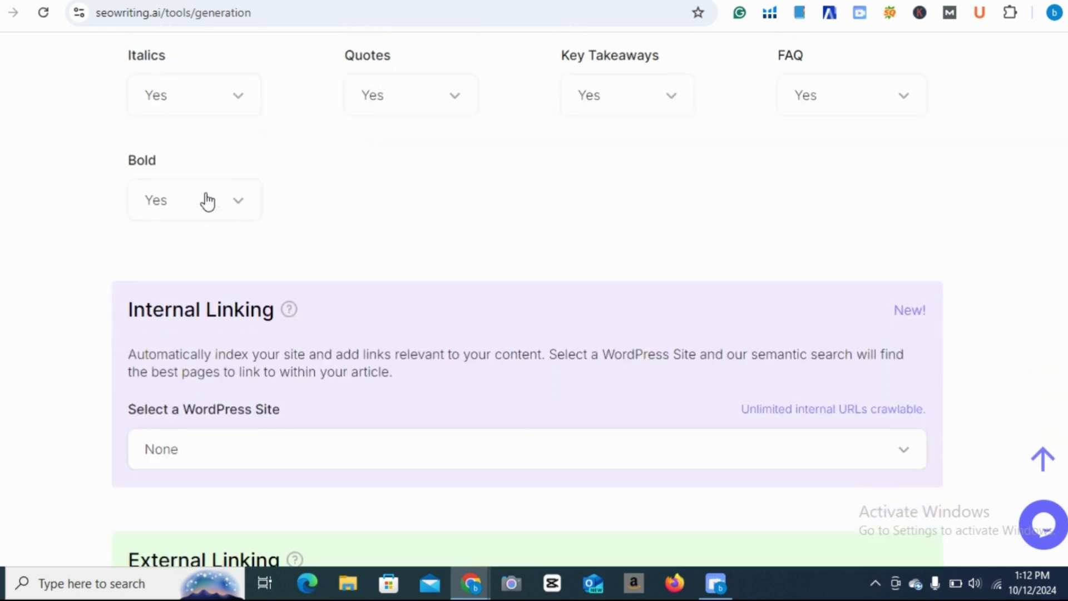
left_click(231, 204)
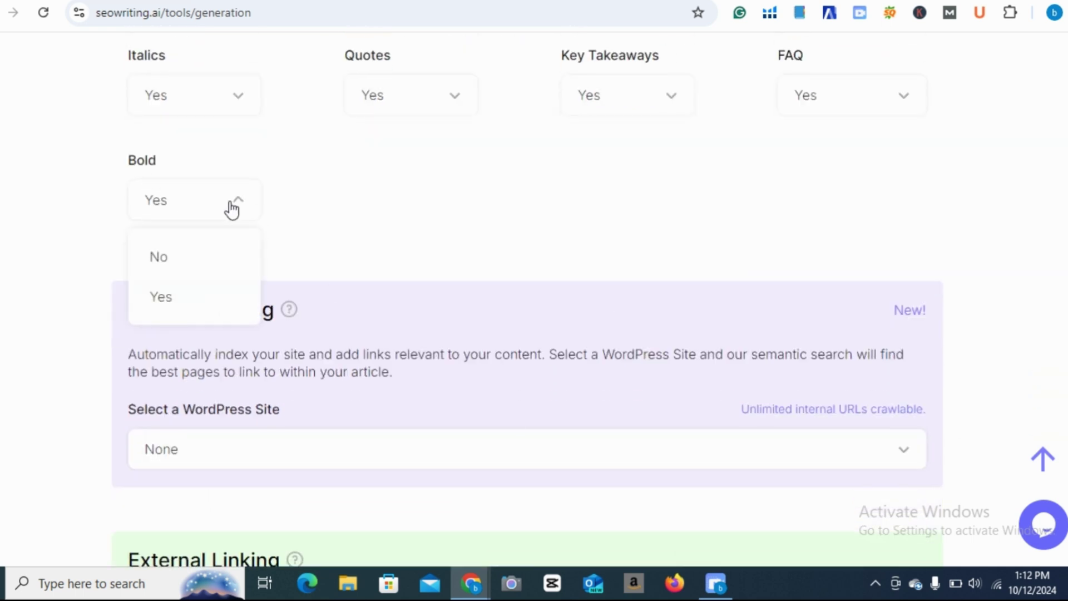
left_click(230, 203)
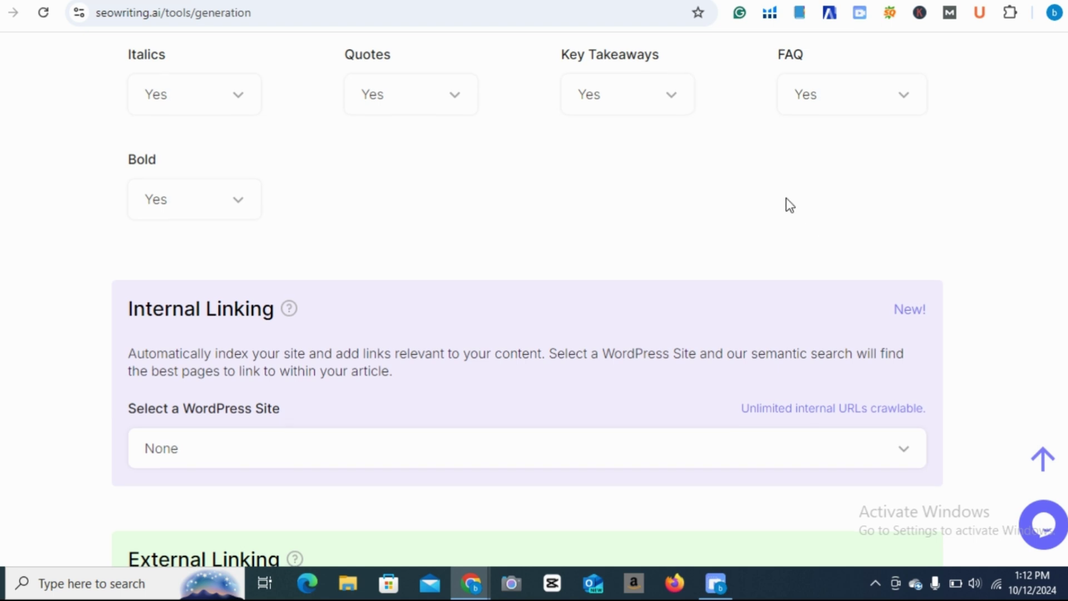
Check the WordPress site options for Internal Linking, keeping None, and review the External Linking section.
scroll(787, 198, "down", 3)
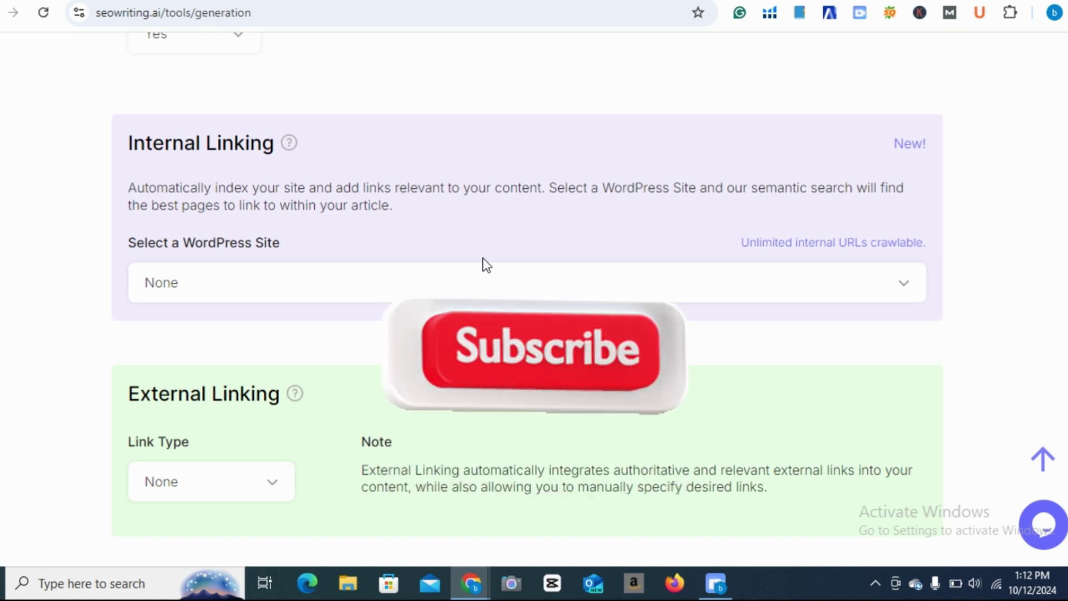
left_click(423, 285)
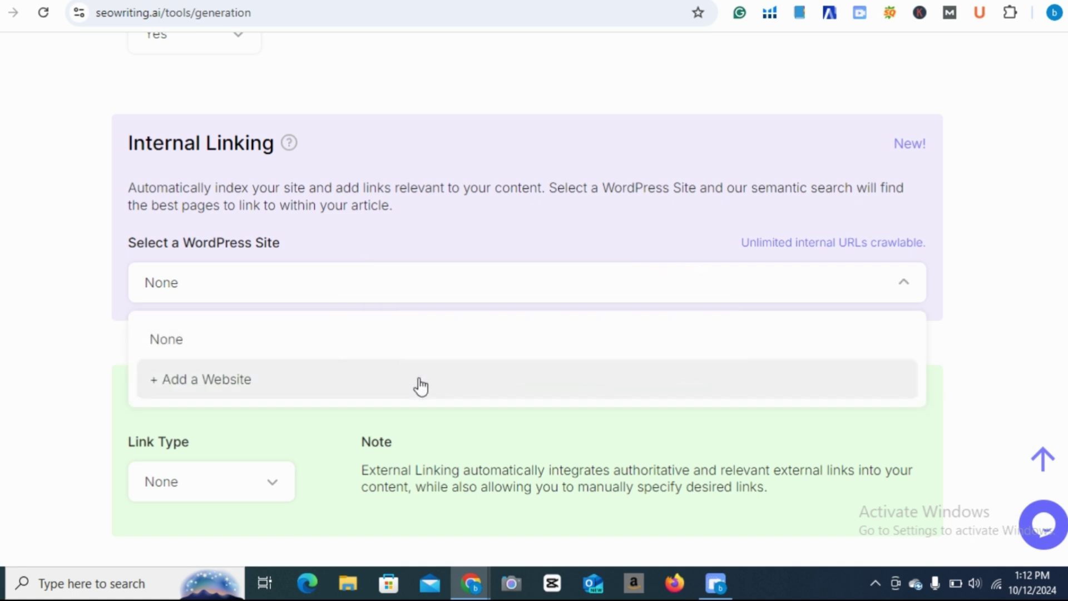
left_click(428, 337)
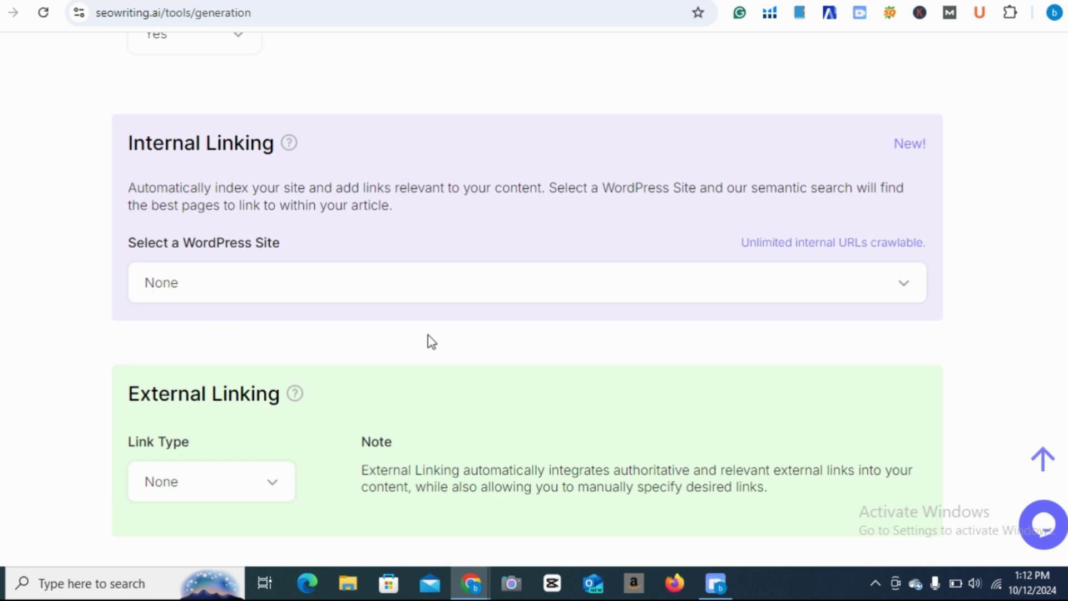
scroll(461, 276, "down", 4)
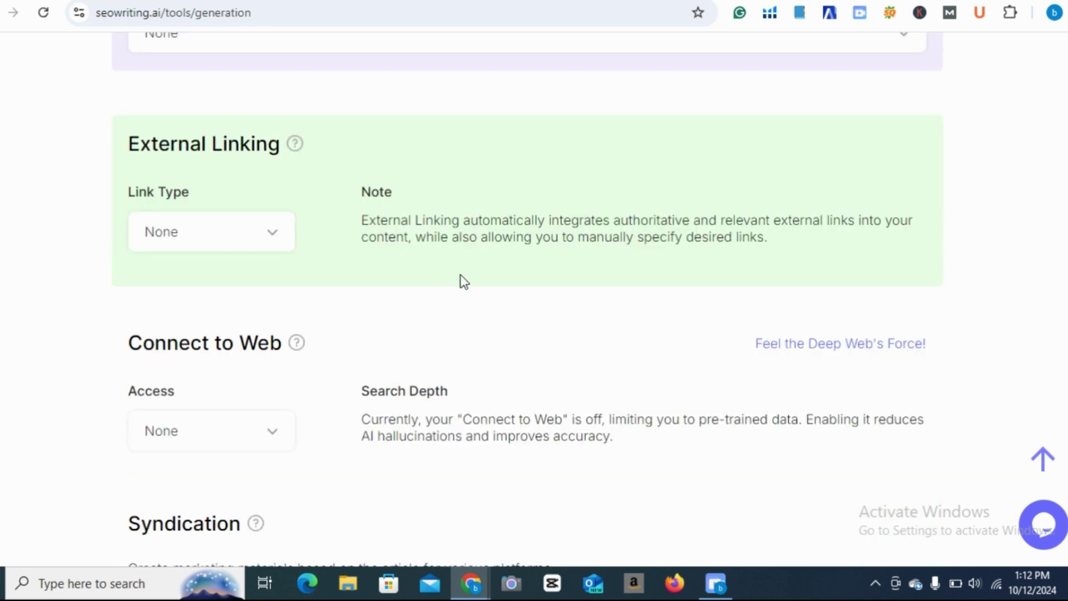
scroll(367, 224, "up", 4)
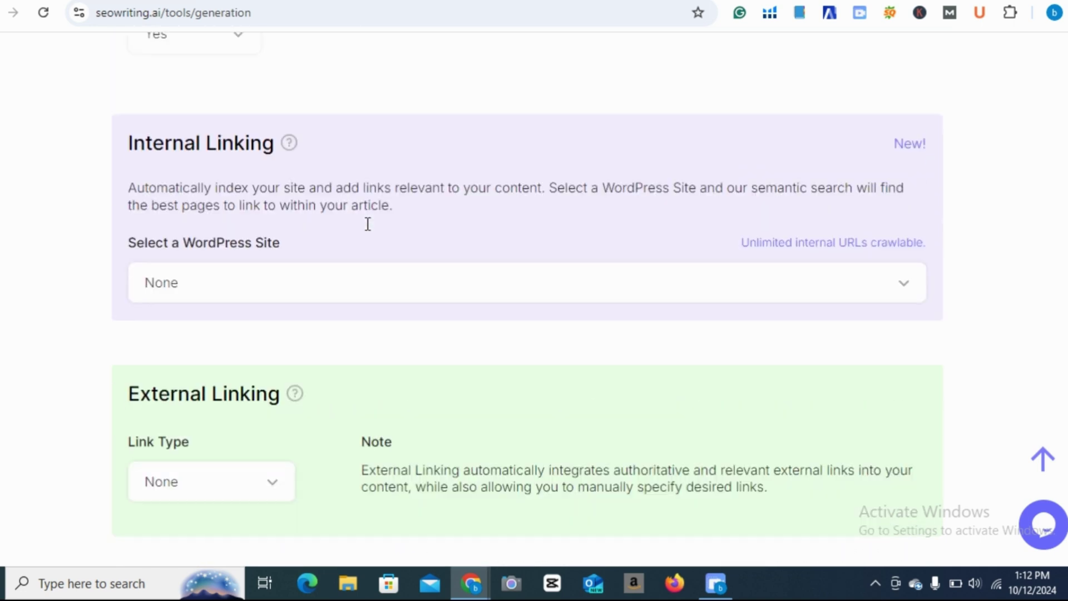
scroll(370, 267, "down", 3)
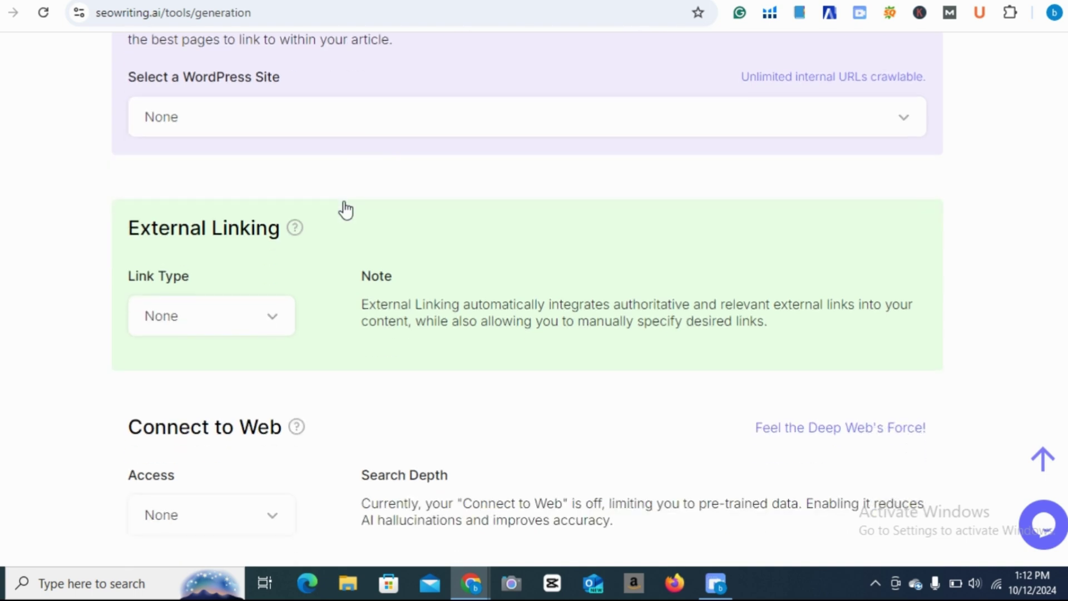
Enable the Outline editor for the article, below the Syndication settings.
scroll(345, 209, "down", 5)
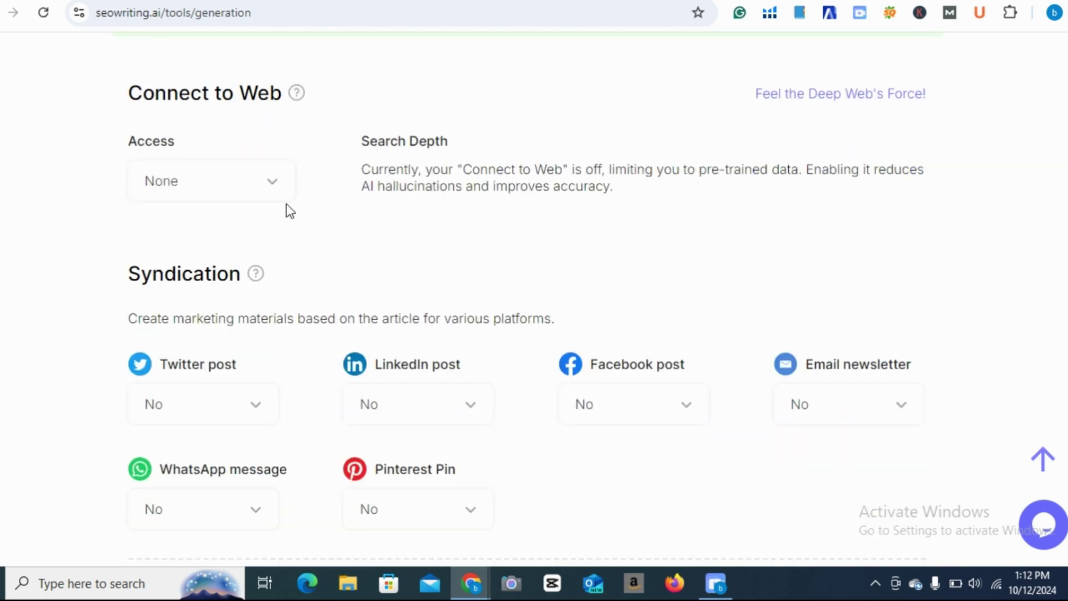
scroll(290, 211, "down", 15)
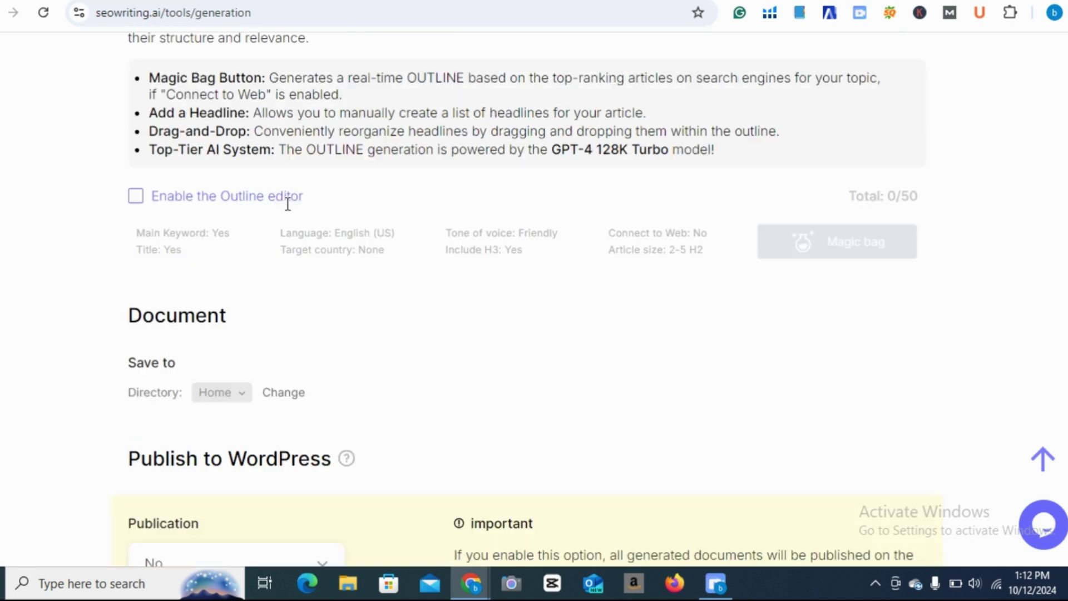
scroll(288, 204, "up", 3)
left_click(136, 188)
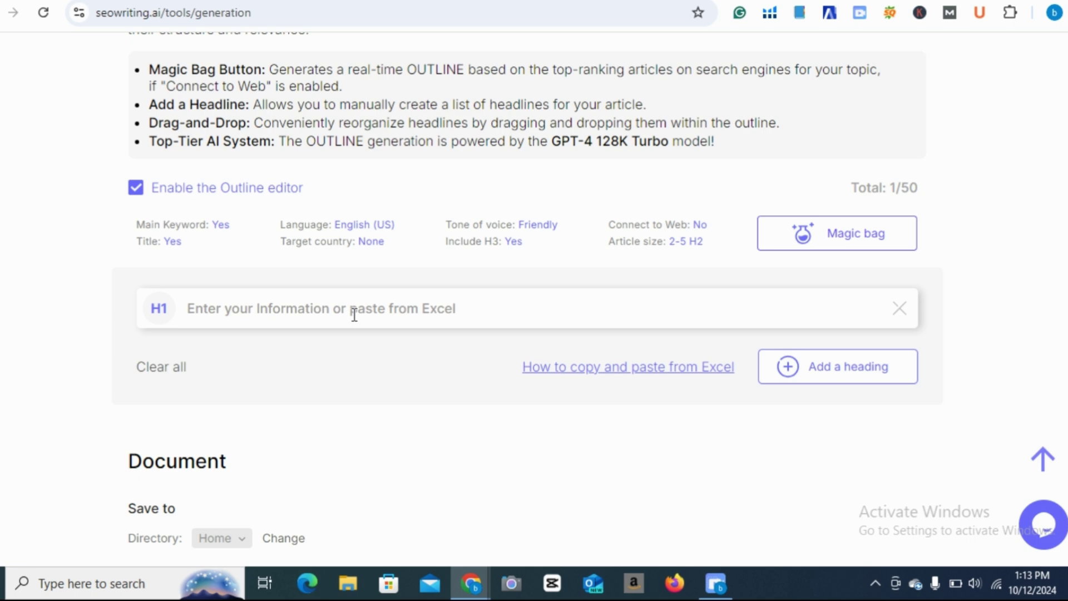
Run the 1-Click Blog Post generation for "Shopify Dropshipping: Start Your Online Business".
scroll(733, 266, "up", 20)
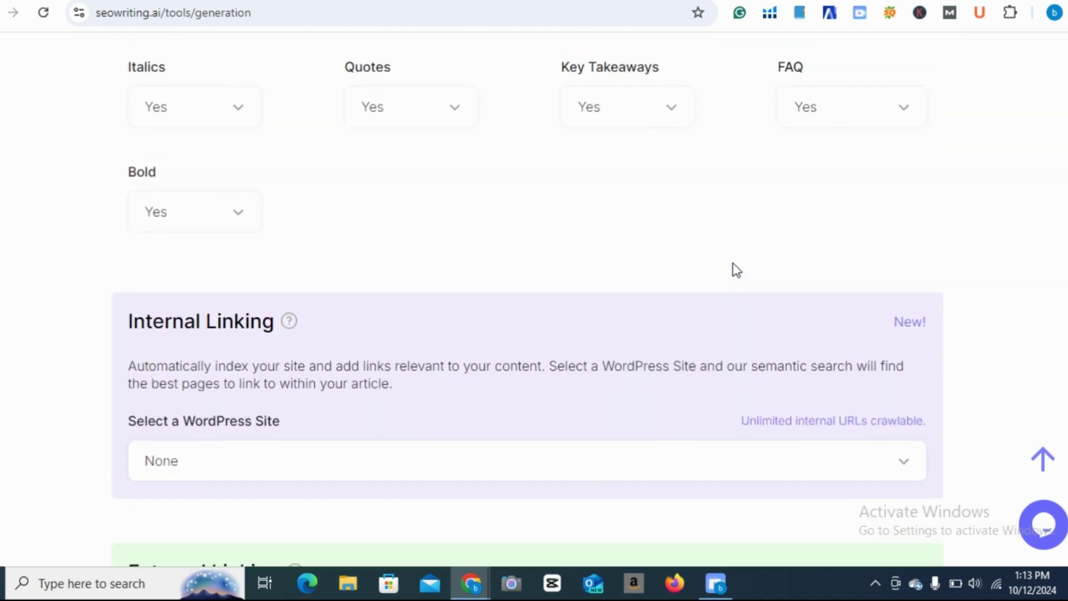
scroll(733, 270, "up", 6)
scroll(733, 264, "up", 5)
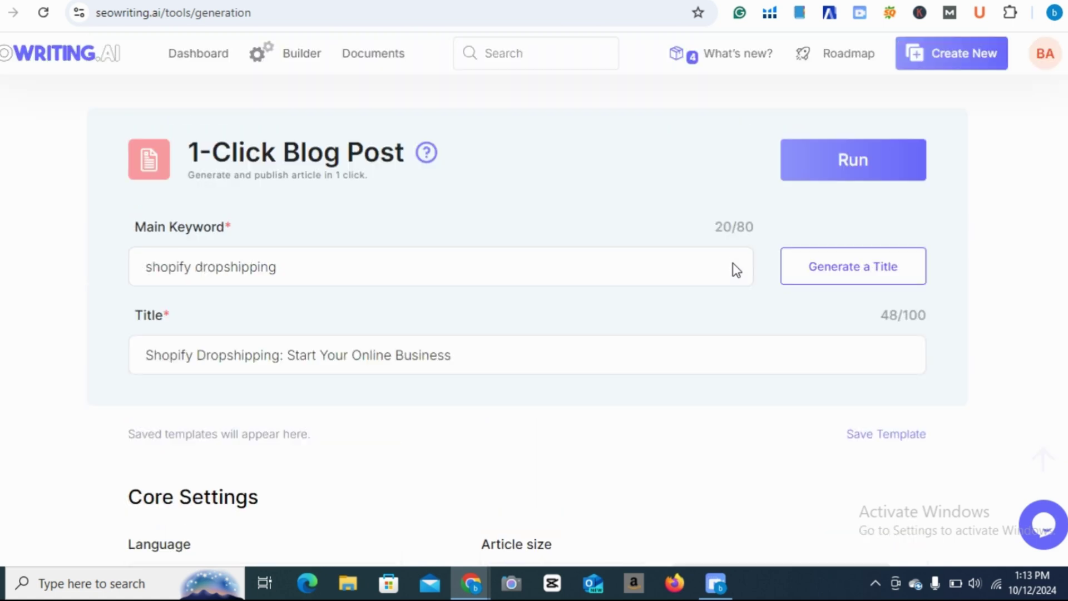
scroll(732, 262, "down", 2)
scroll(732, 262, "up", 2)
left_click(860, 177)
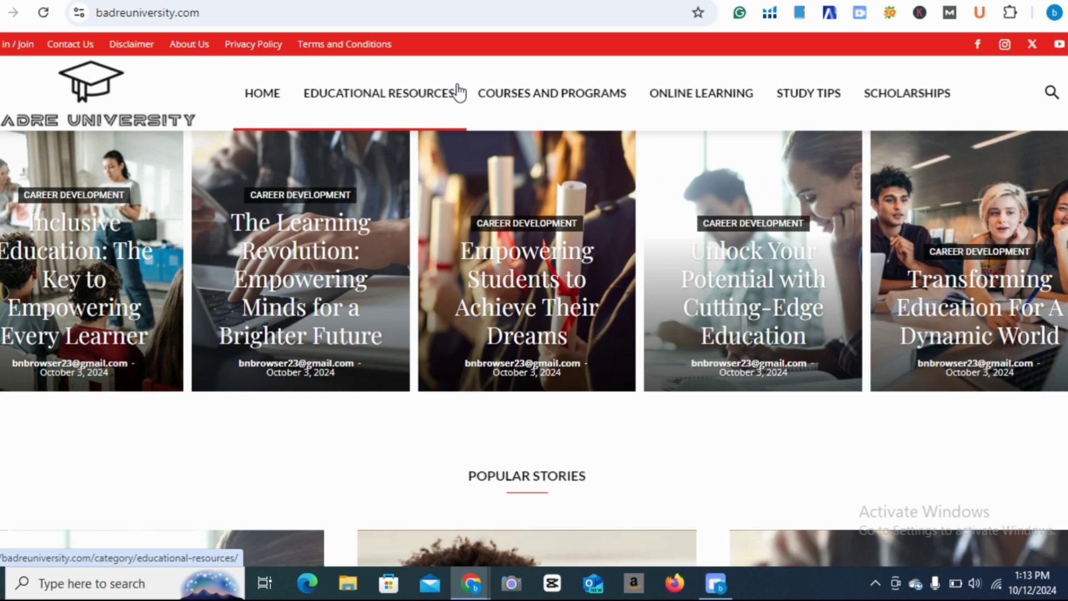
Browse the featured and popular articles on the education website's home page.
scroll(529, 343, "down", 7)
scroll(529, 345, "up", 5)
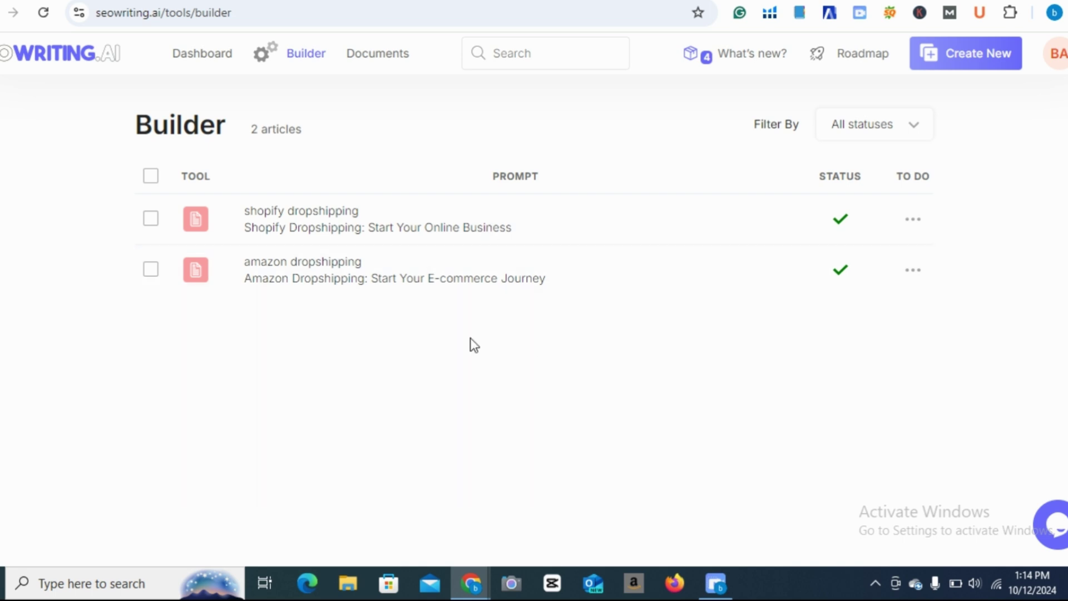
Select the shopify dropshipping article in the Builder list, and open the Humanizer Tool from the dashboard to examine its settings.
left_click(151, 218)
left_click(191, 55)
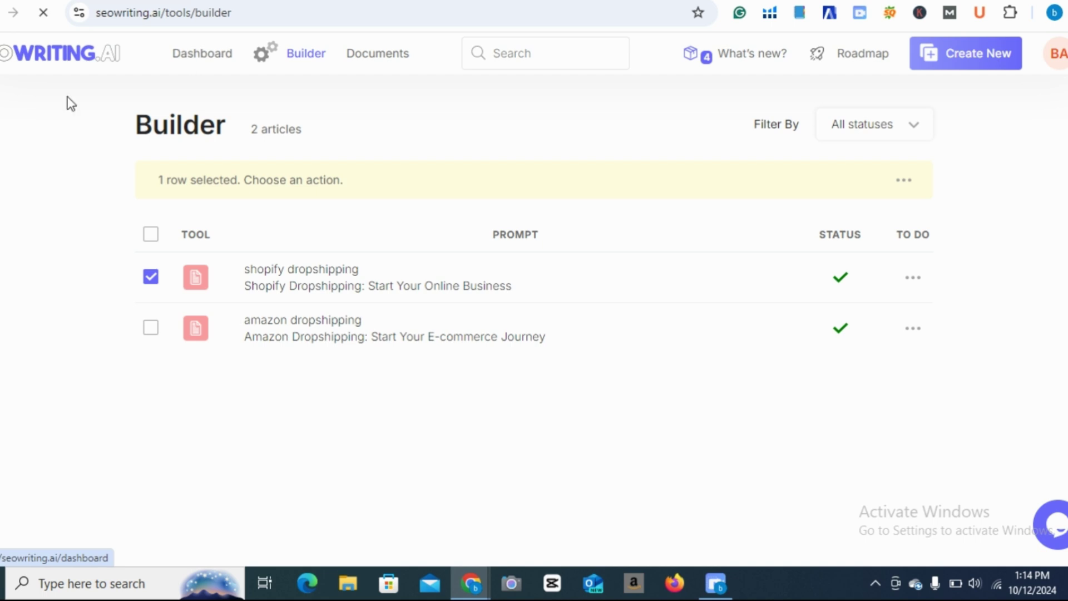
scroll(657, 327, "down", 4)
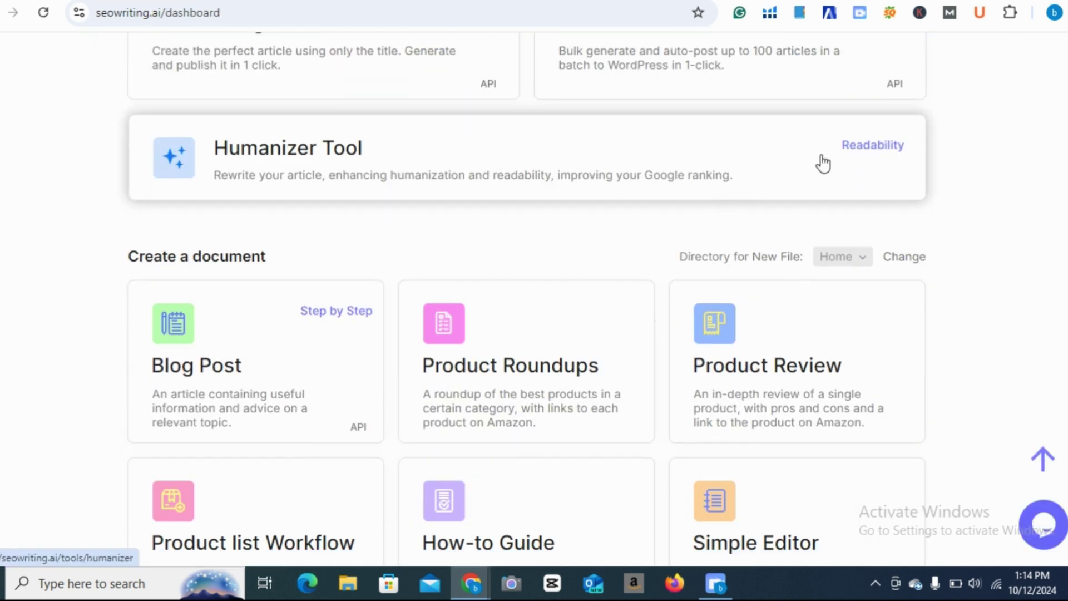
left_click(860, 150)
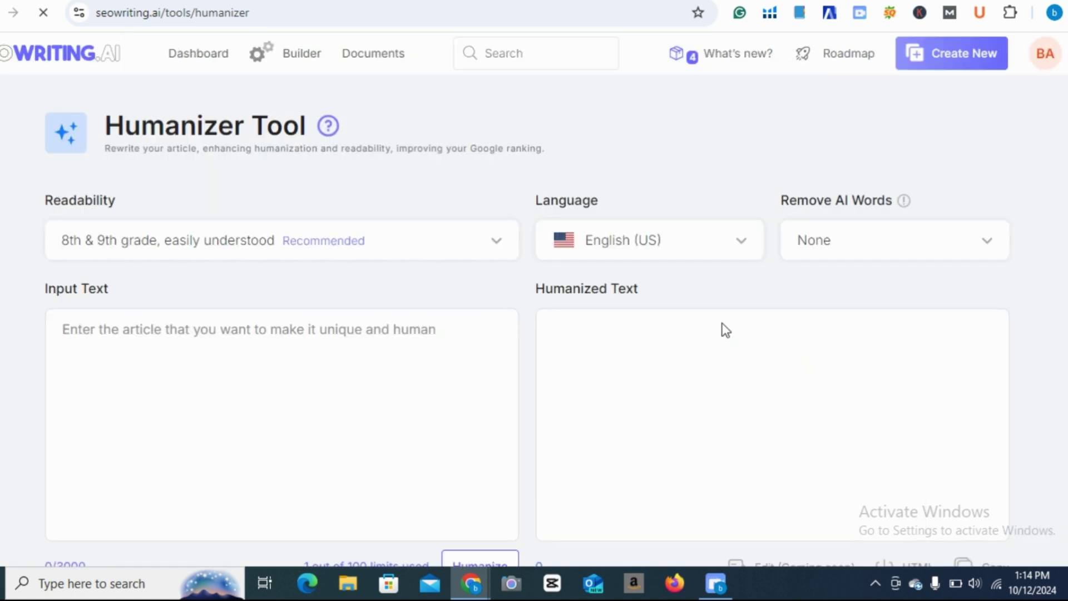
scroll(312, 315, "down", 1)
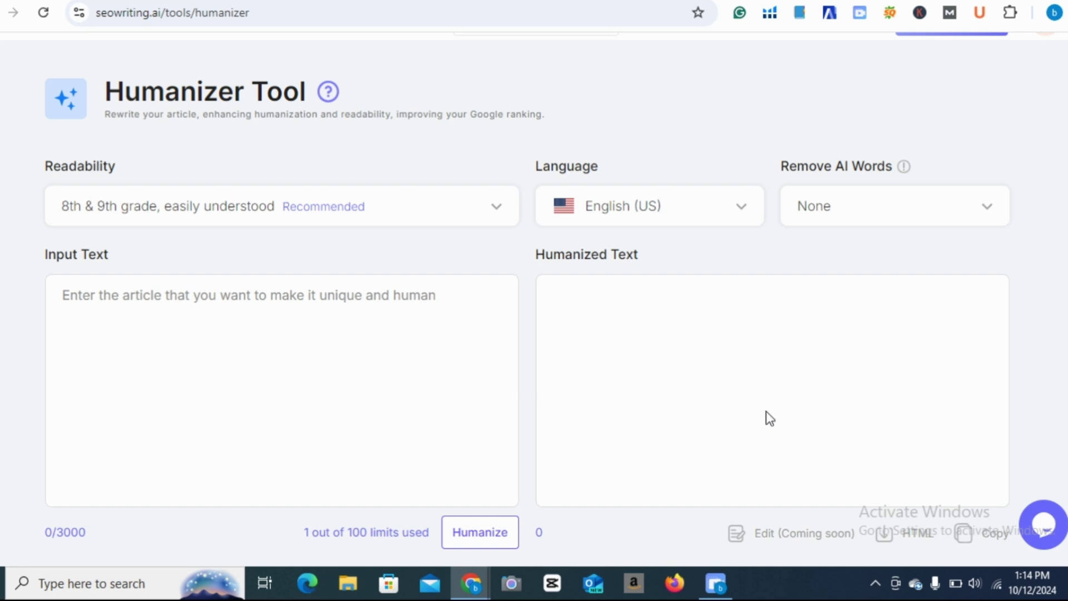
scroll(769, 418, "up", 1)
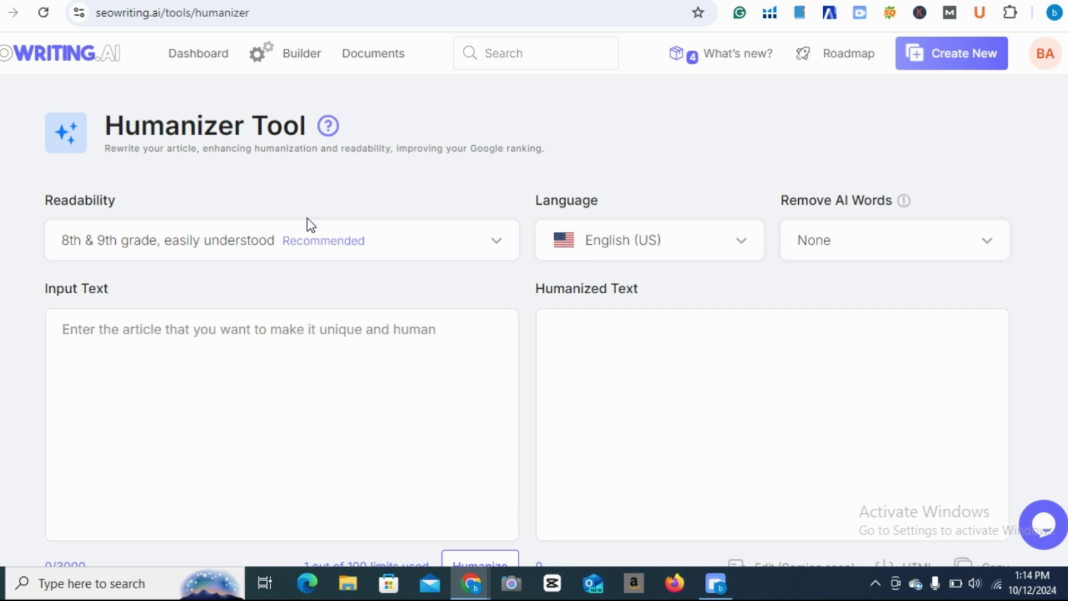
scroll(308, 219, "down", 1)
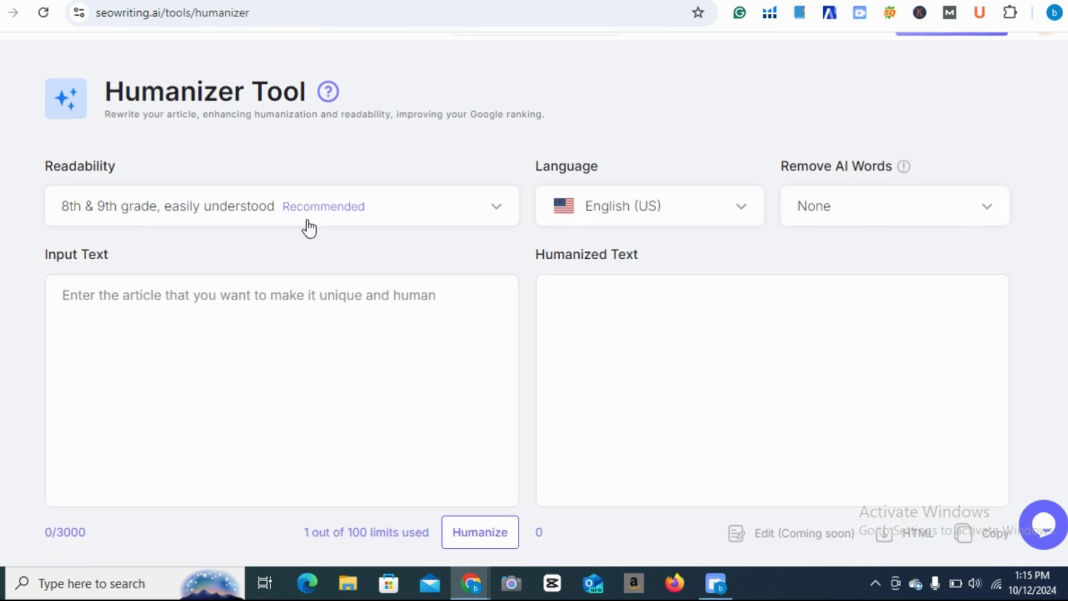
scroll(309, 228, "up", 1)
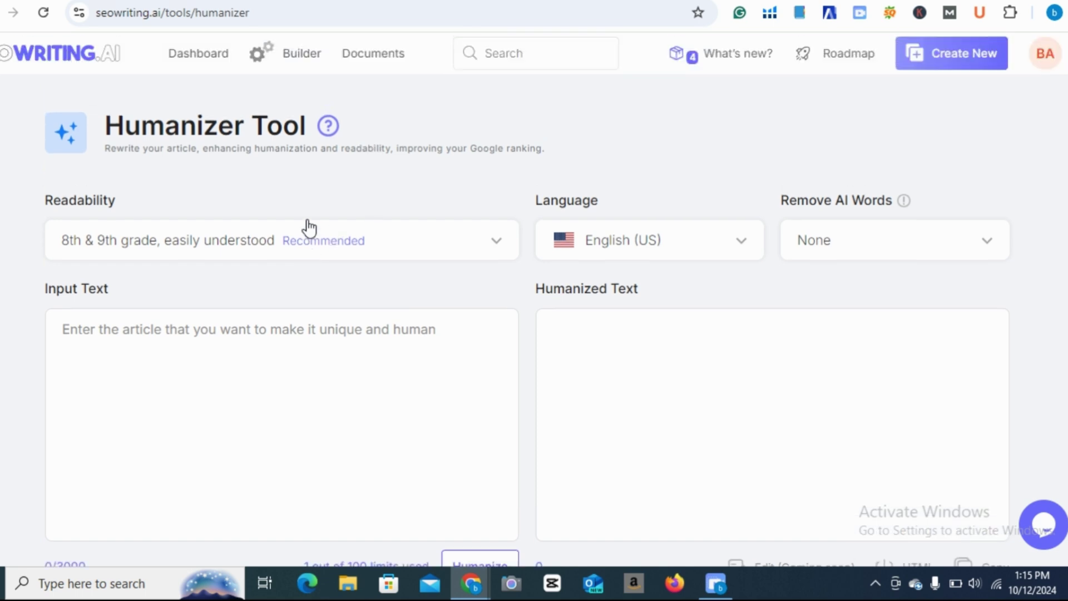
Return to the dashboard and examine the free plan's word usage and limit.
left_click(200, 54)
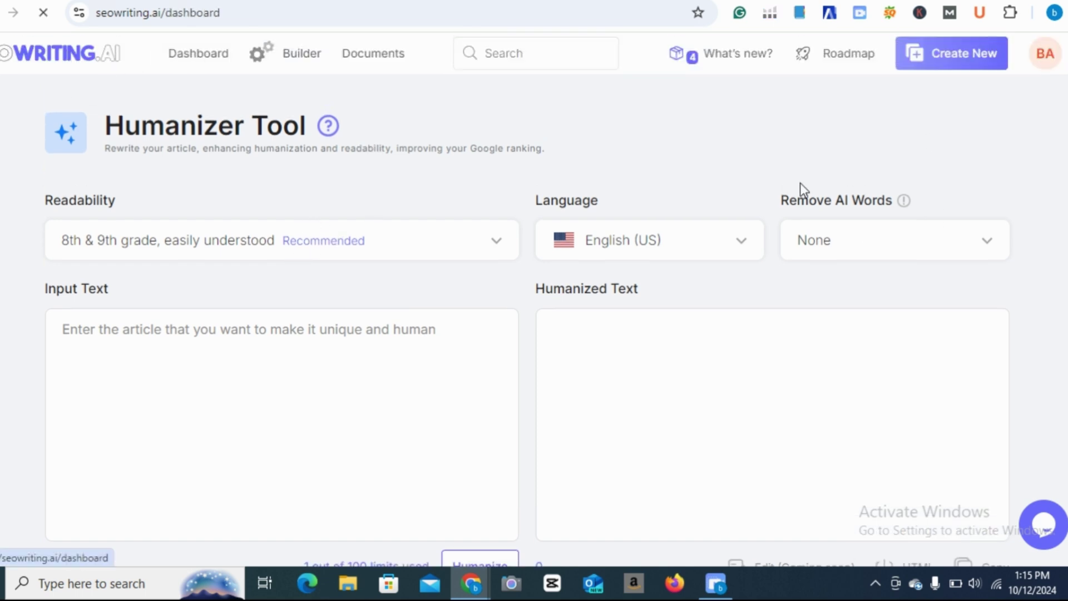
scroll(794, 144, "down", 8)
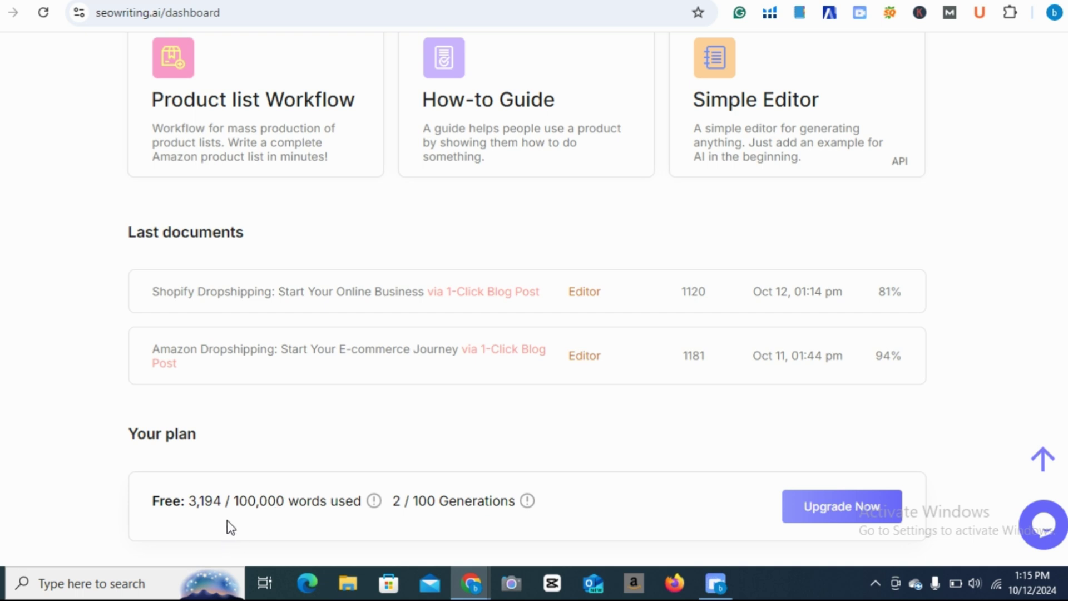
left_click_drag(237, 503, 307, 503)
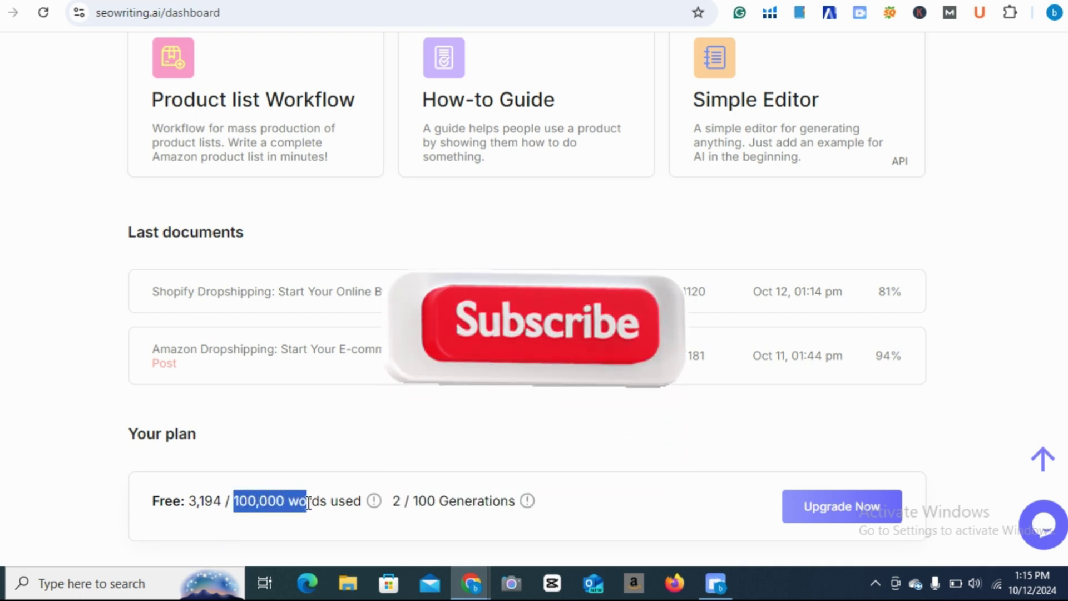
left_click_drag(192, 501, 222, 501)
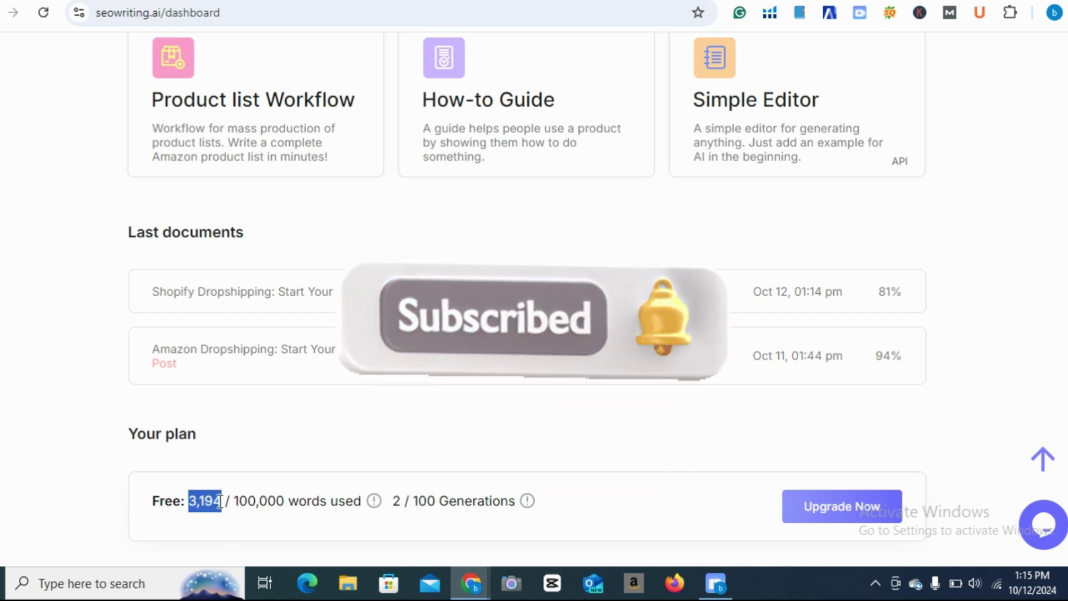
left_click(433, 412)
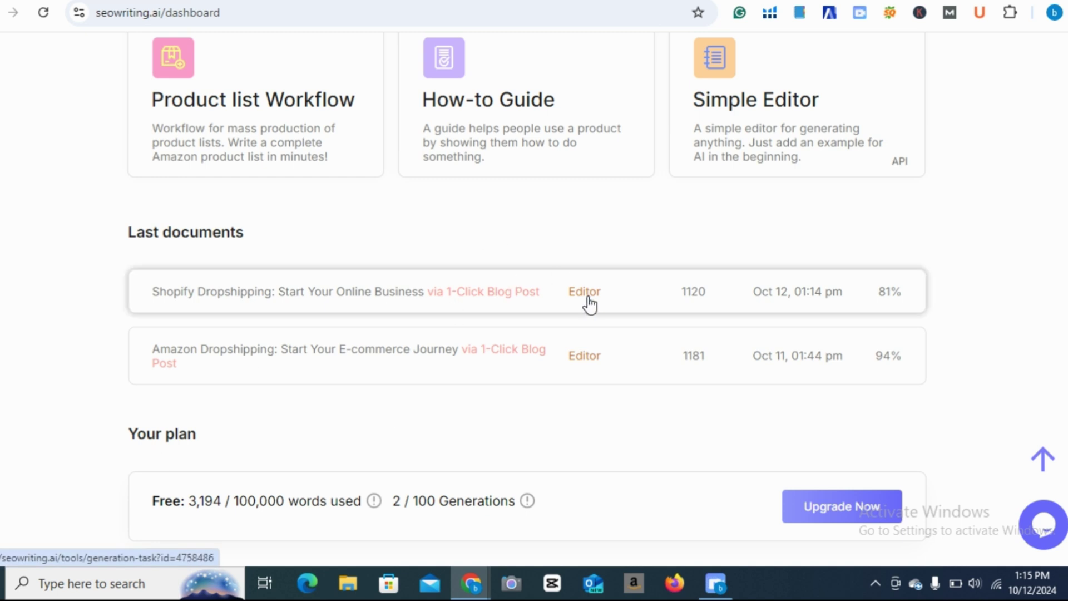
Look over the dashboard's last documents and creation tools, and switch to the Fiverr checkout for the article writing order.
scroll(590, 305, "up", 6)
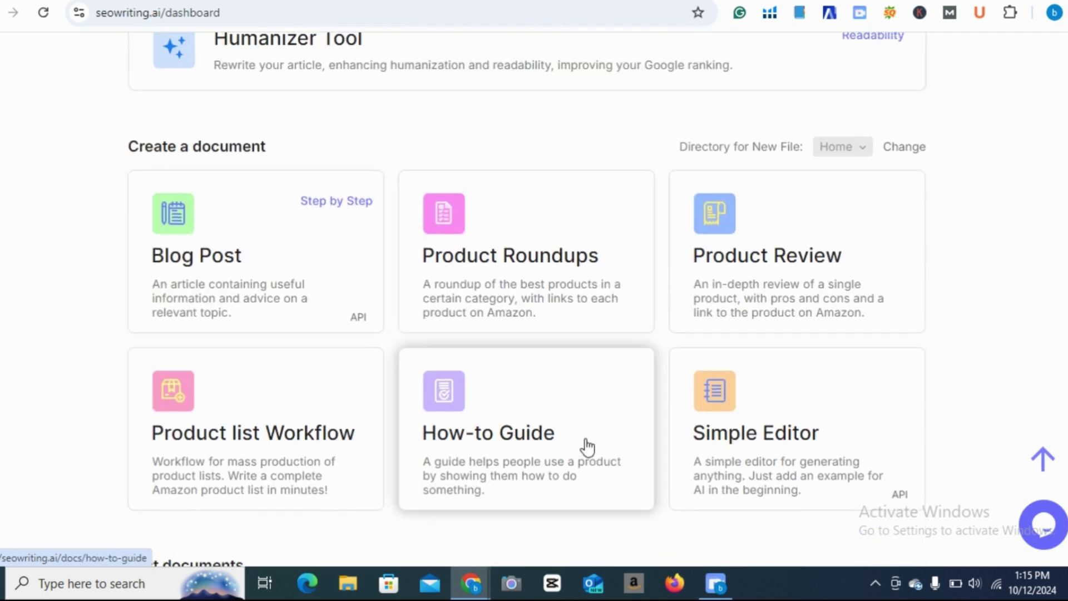
scroll(586, 450, "up", 4)
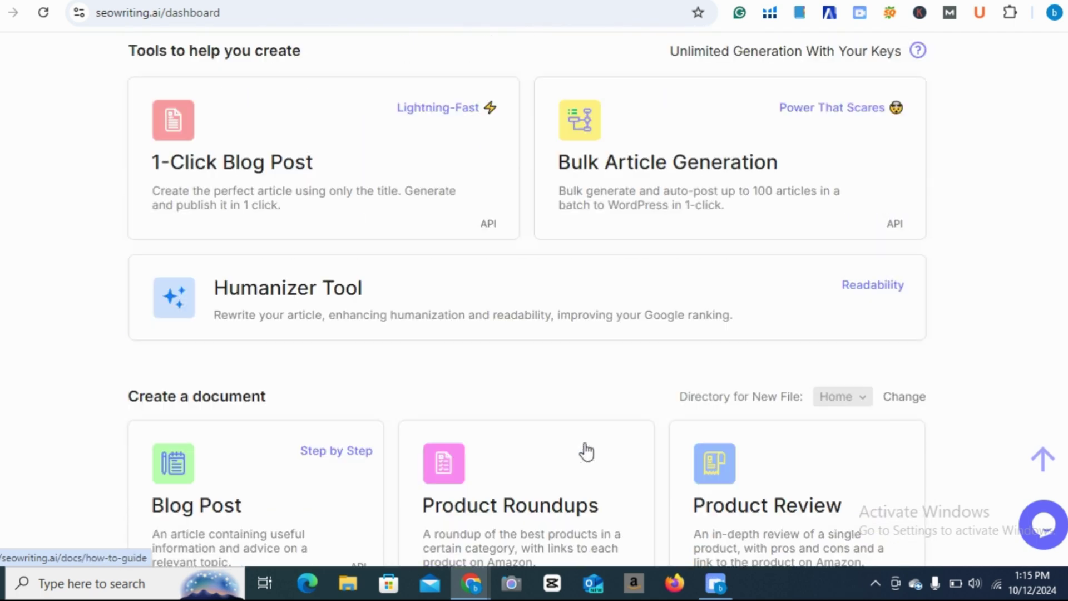
scroll(586, 450, "down", 4)
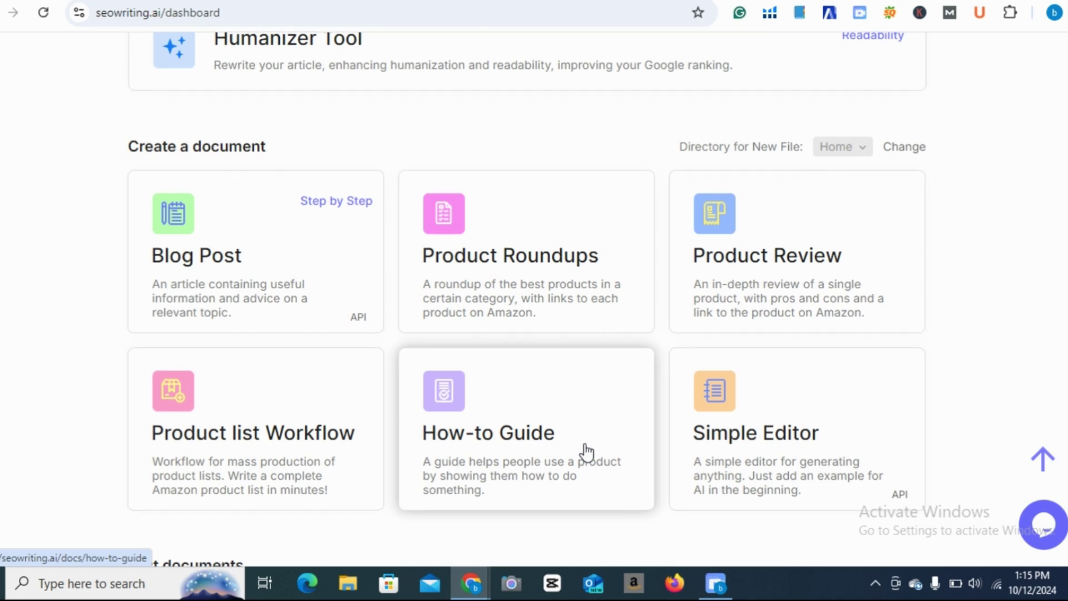
scroll(586, 452, "up", 6)
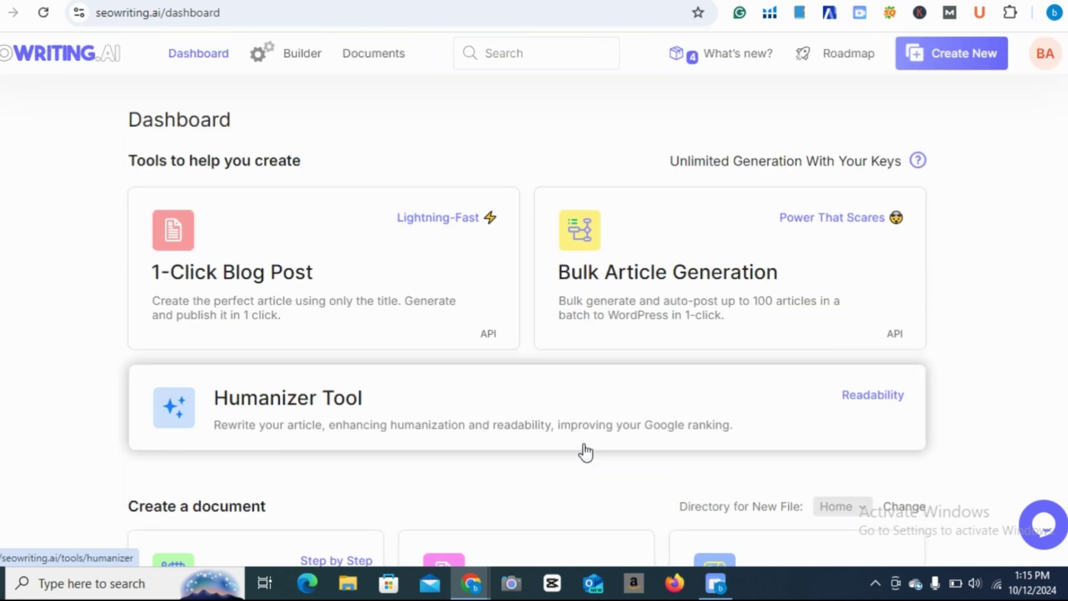
left_click(286, 52)
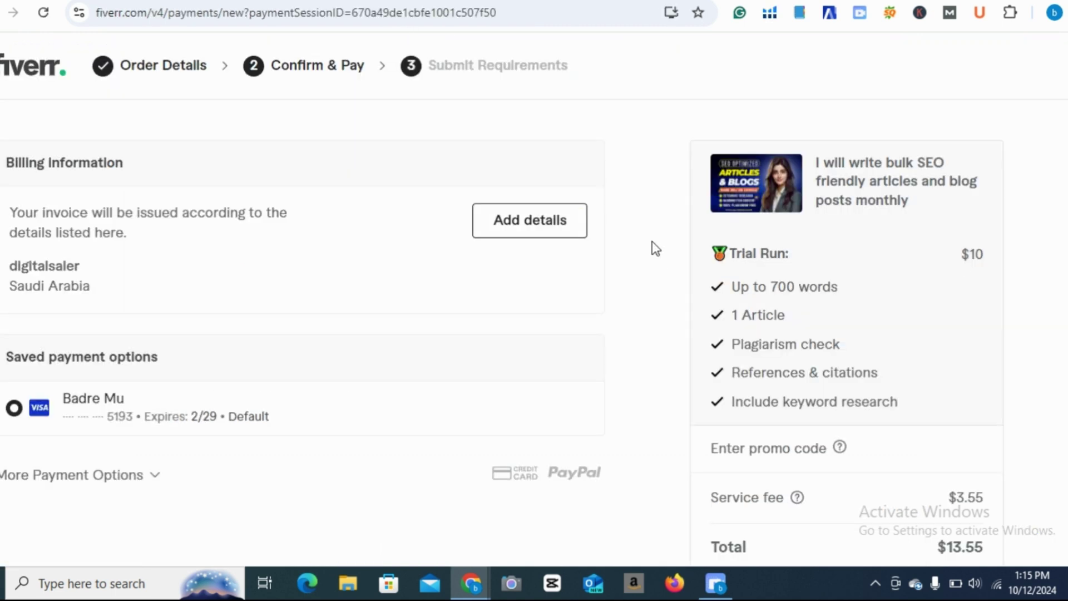